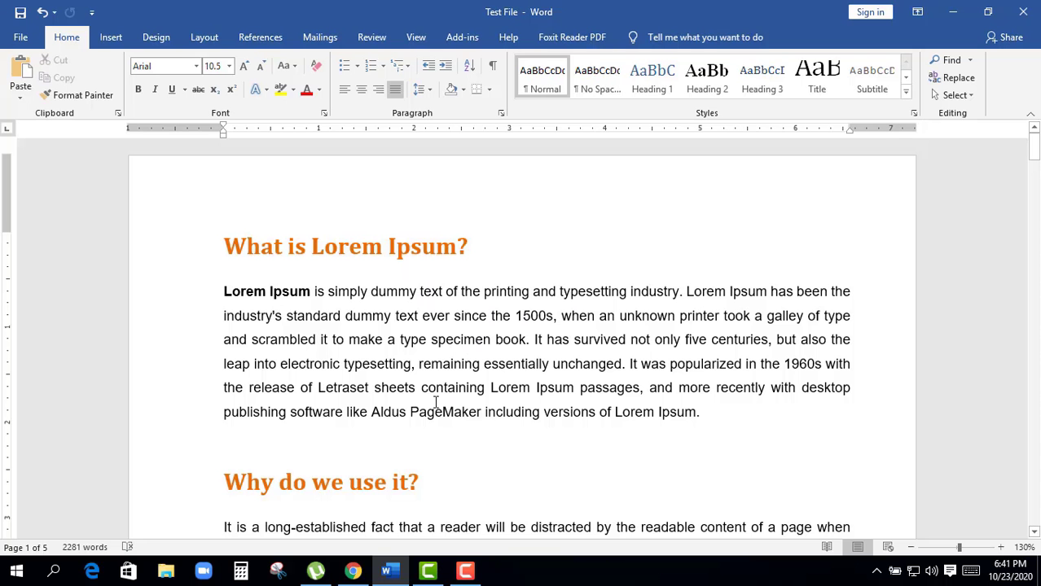
- Enter header/footer editing and put the cursor in the empty page 1 footer
{"action": "scroll", "coordinate": [436, 402], "scroll_direction": "down", "scroll_amount": 1}
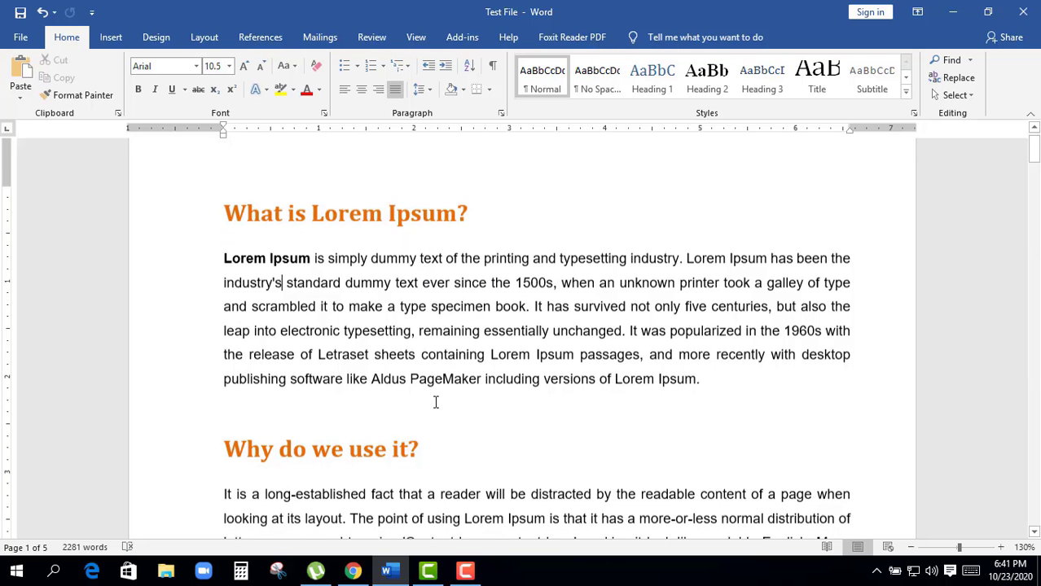
{"action": "scroll", "coordinate": [436, 402], "scroll_direction": "up", "scroll_amount": 1}
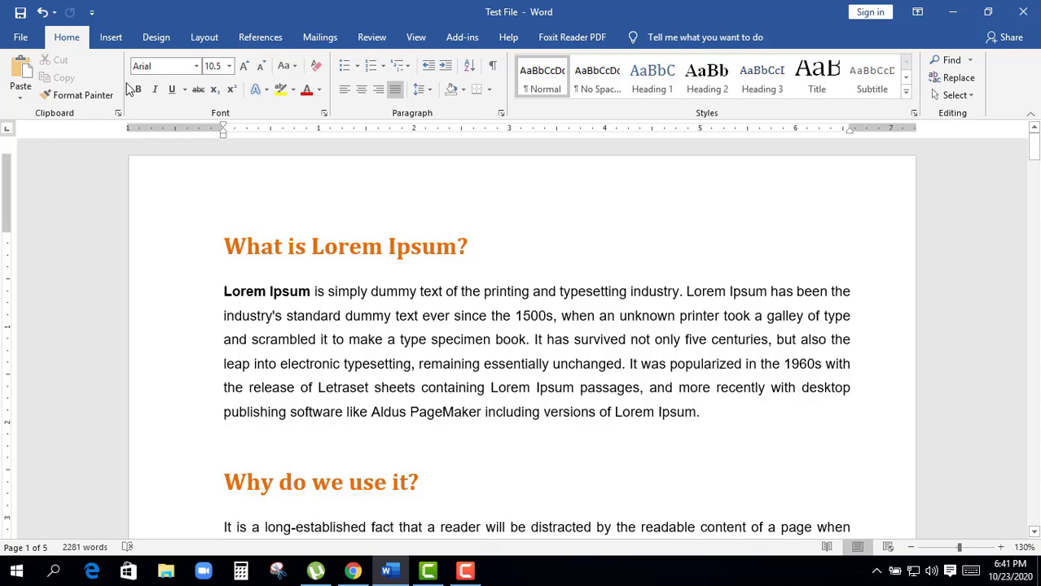
{"action": "mouse_move", "coordinate": [369, 246]}
{"action": "double_click", "coordinate": [379, 196]}
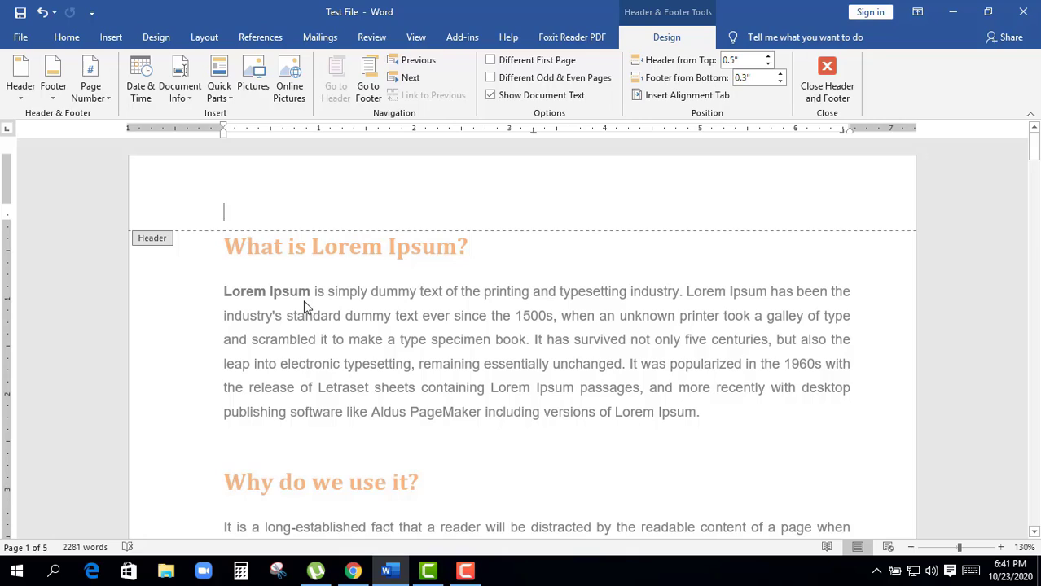
{"action": "scroll", "coordinate": [304, 306], "scroll_direction": "down", "scroll_amount": 2}
{"action": "scroll", "coordinate": [304, 307], "scroll_direction": "down", "scroll_amount": 2}
{"action": "scroll", "coordinate": [304, 306], "scroll_direction": "down", "scroll_amount": 2}
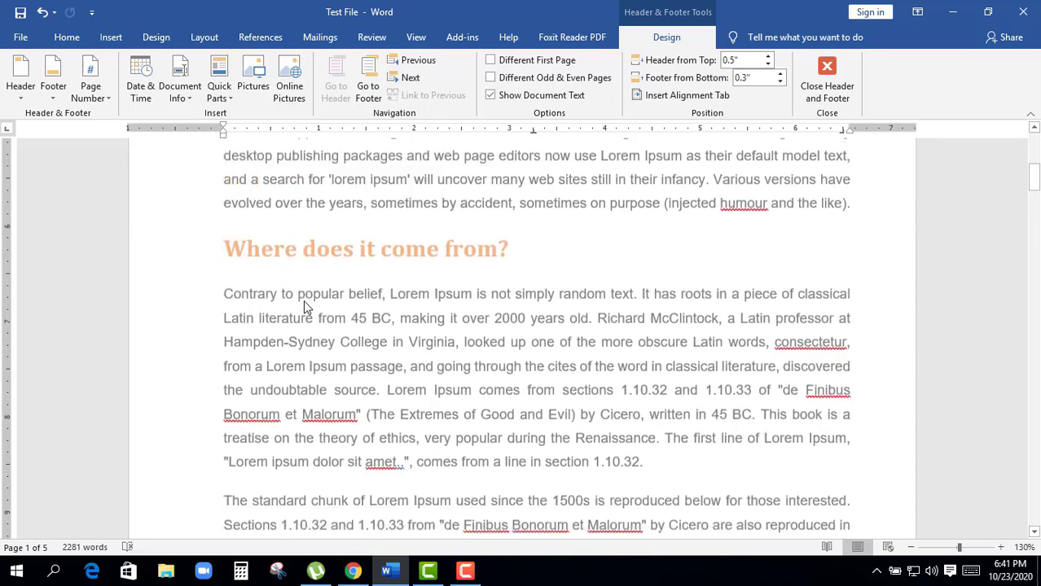
{"action": "scroll", "coordinate": [304, 306], "scroll_direction": "down", "scroll_amount": 3}
{"action": "scroll", "coordinate": [304, 306], "scroll_direction": "down", "scroll_amount": 2}
{"action": "scroll", "coordinate": [304, 306], "scroll_direction": "down", "scroll_amount": 1}
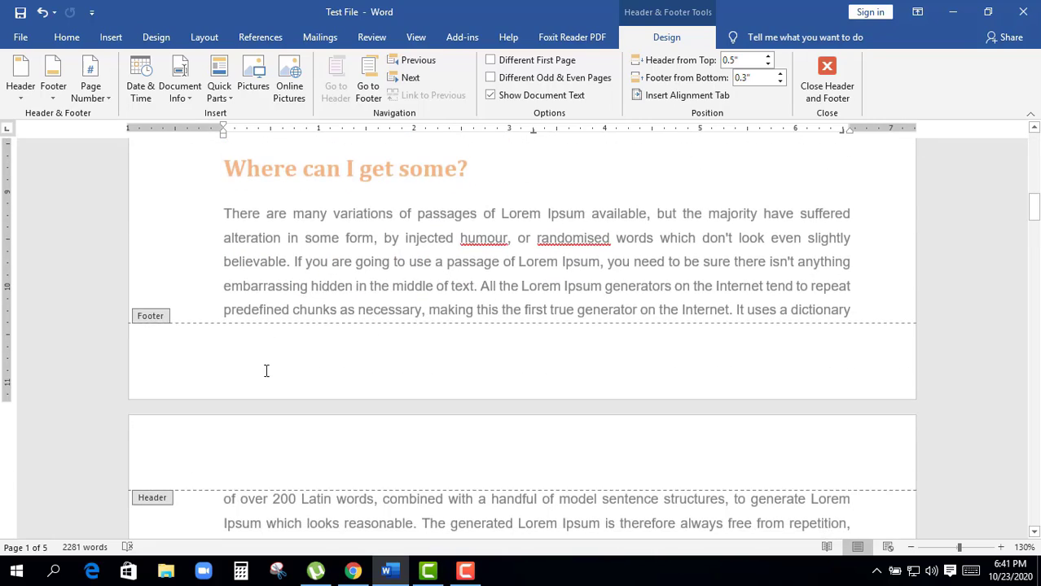
{"action": "double_click", "coordinate": [193, 354]}
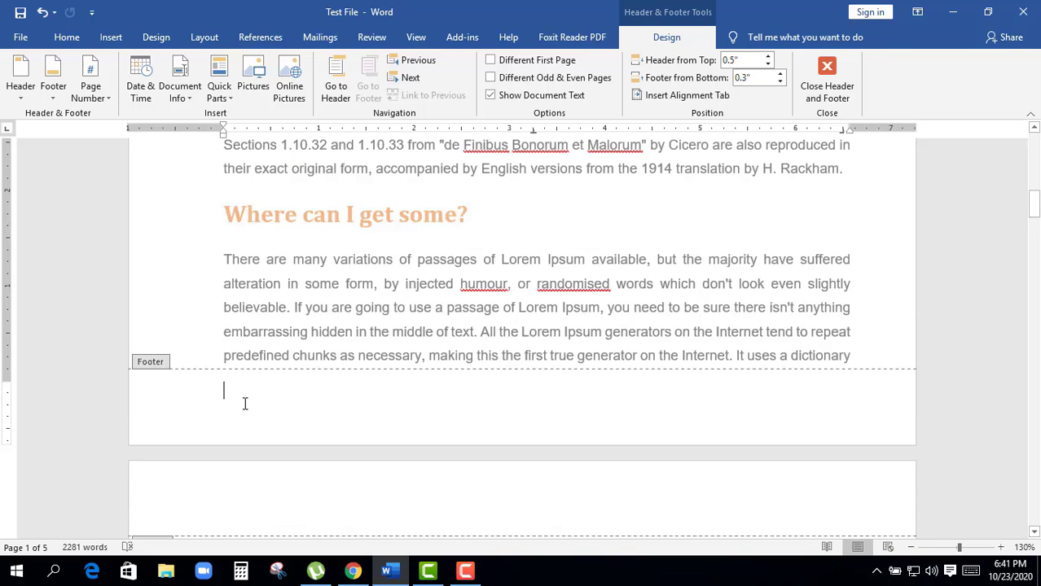
- Bring up the Insert ribbon commands while the footer stays active
{"action": "scroll", "coordinate": [244, 403], "scroll_direction": "up", "scroll_amount": 1}
{"action": "scroll", "coordinate": [264, 390], "scroll_direction": "down", "scroll_amount": 1}
{"action": "scroll", "coordinate": [257, 399], "scroll_direction": "up", "scroll_amount": 3}
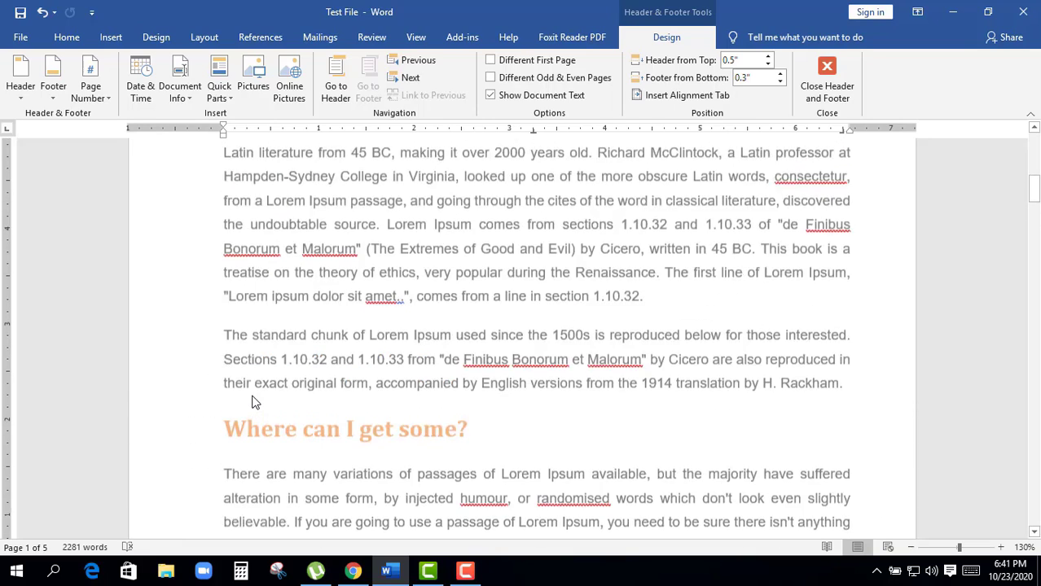
{"action": "scroll", "coordinate": [253, 401], "scroll_direction": "up", "scroll_amount": 2}
{"action": "scroll", "coordinate": [254, 399], "scroll_direction": "up", "scroll_amount": 3}
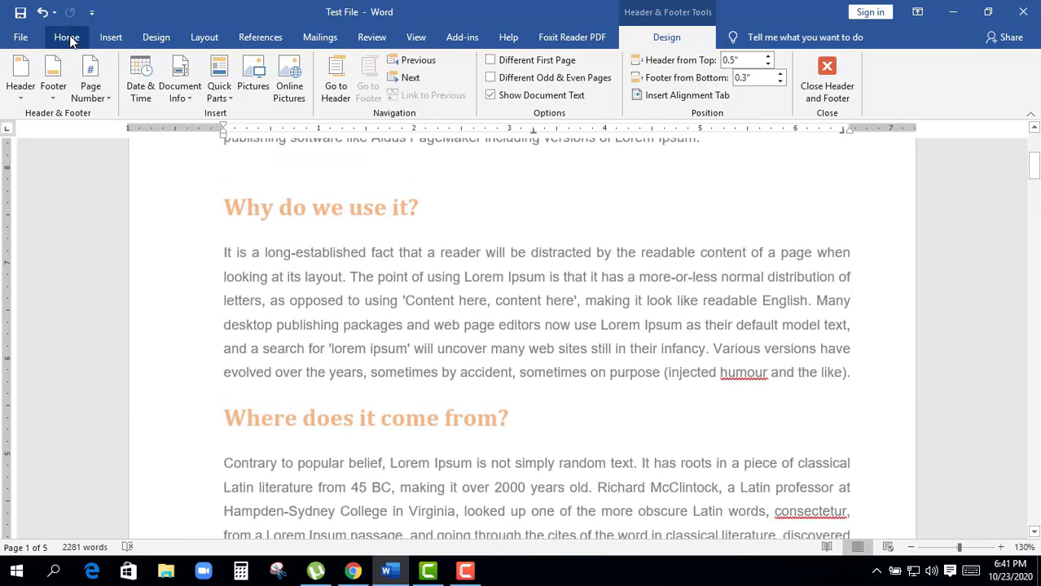
{"action": "left_click", "coordinate": [67, 38]}
{"action": "left_click", "coordinate": [111, 38]}
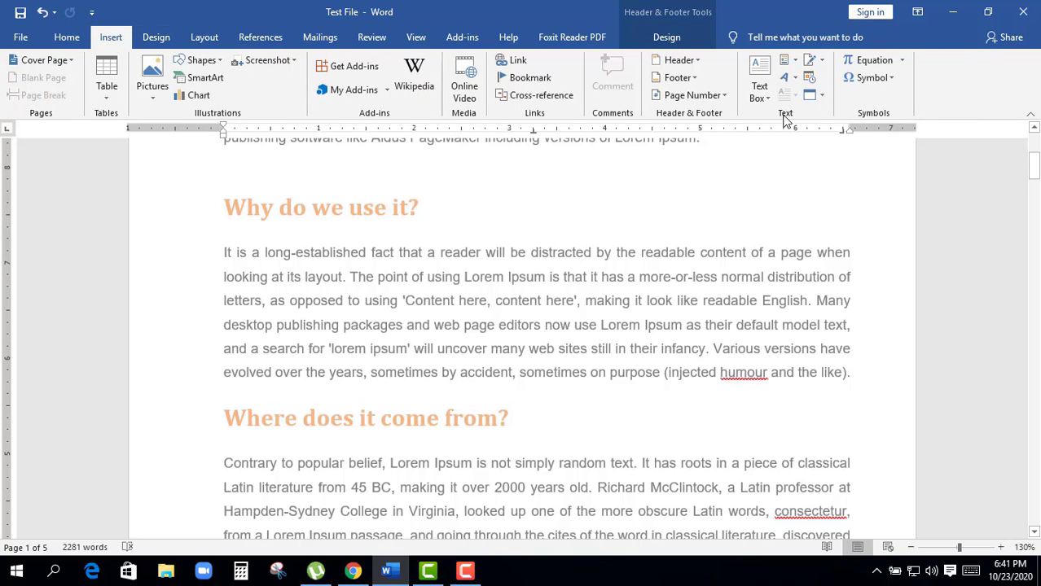
- Insert a Document Information FileName field, lowercase with path, showing d:\test file.docx
{"action": "left_click", "coordinate": [796, 63]}
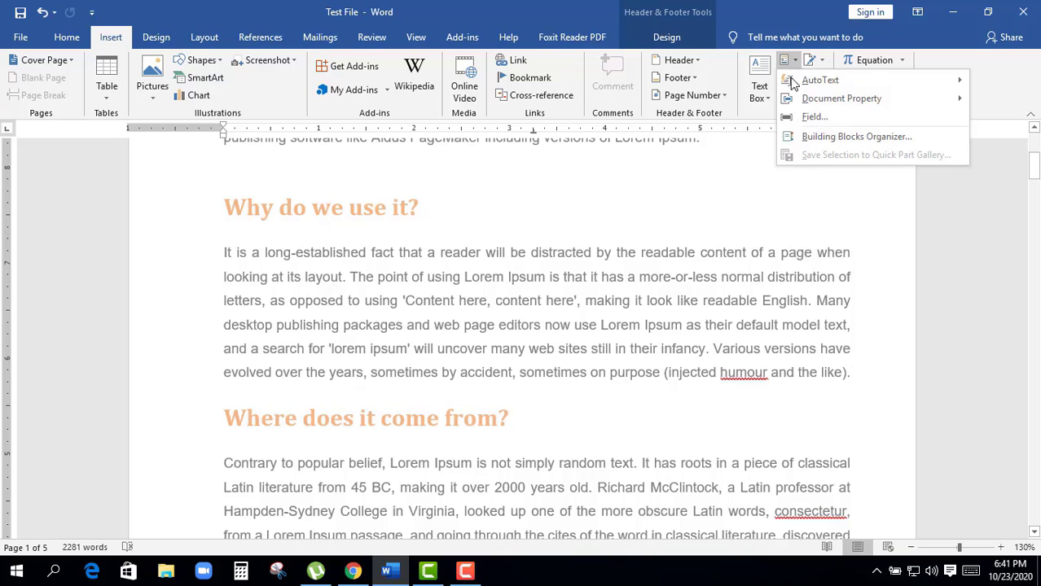
{"action": "left_click", "coordinate": [818, 120]}
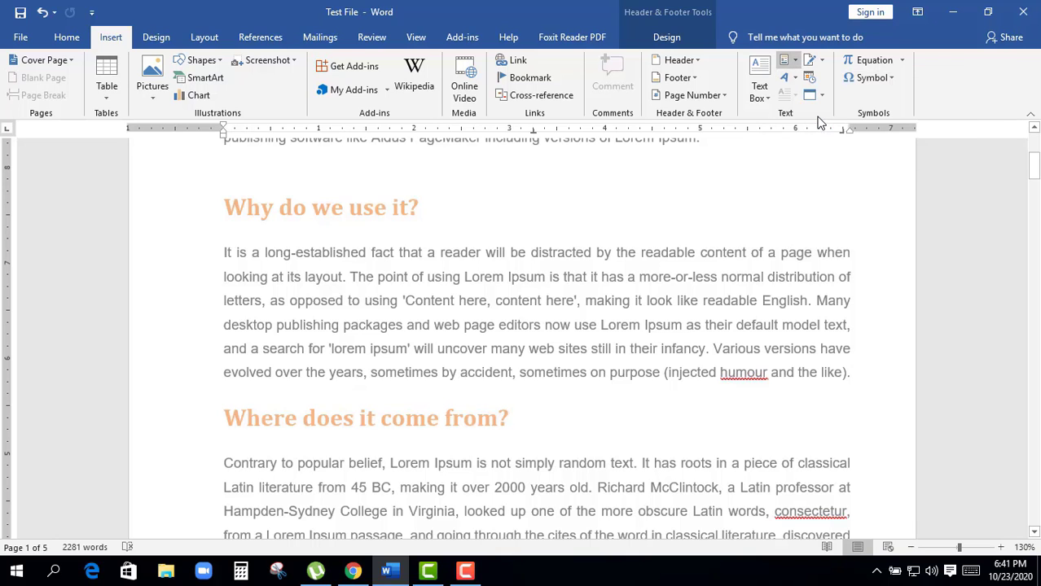
{"action": "left_click_drag", "start_coordinate": [538, 116], "coordinate": [557, 100]}
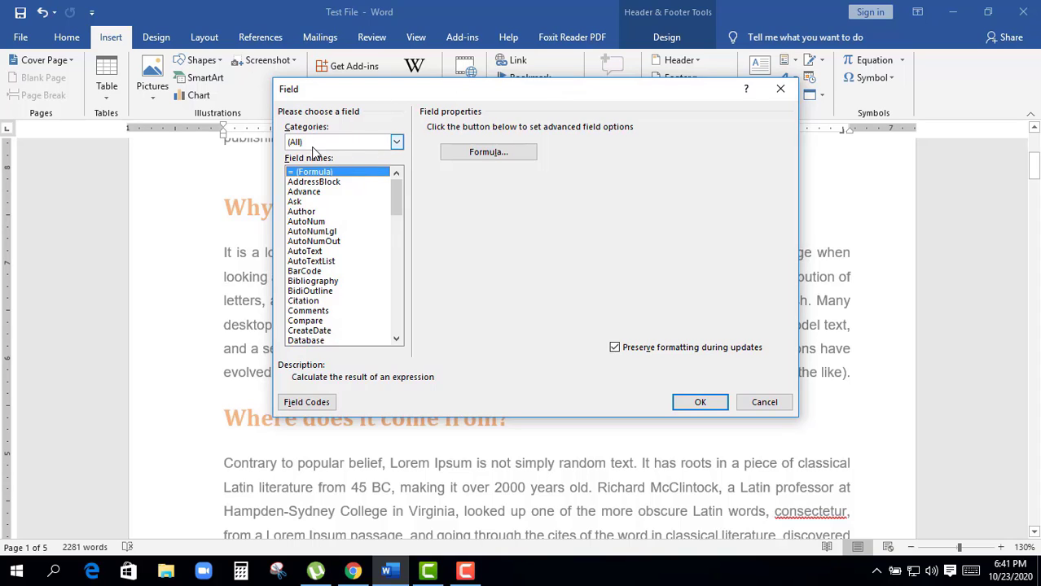
{"action": "left_click", "coordinate": [396, 143]}
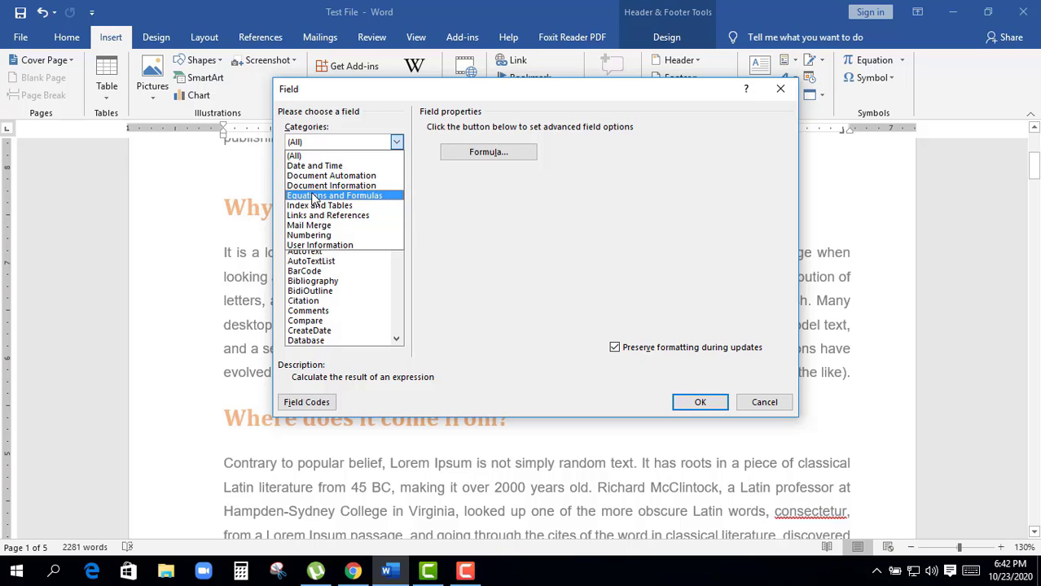
{"action": "left_click", "coordinate": [356, 187]}
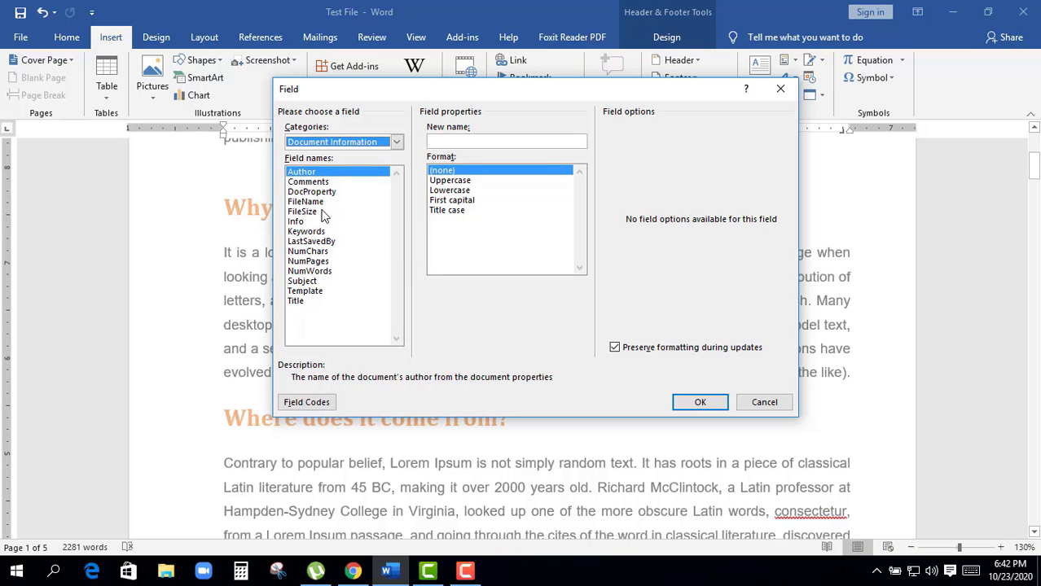
{"action": "left_click", "coordinate": [308, 203]}
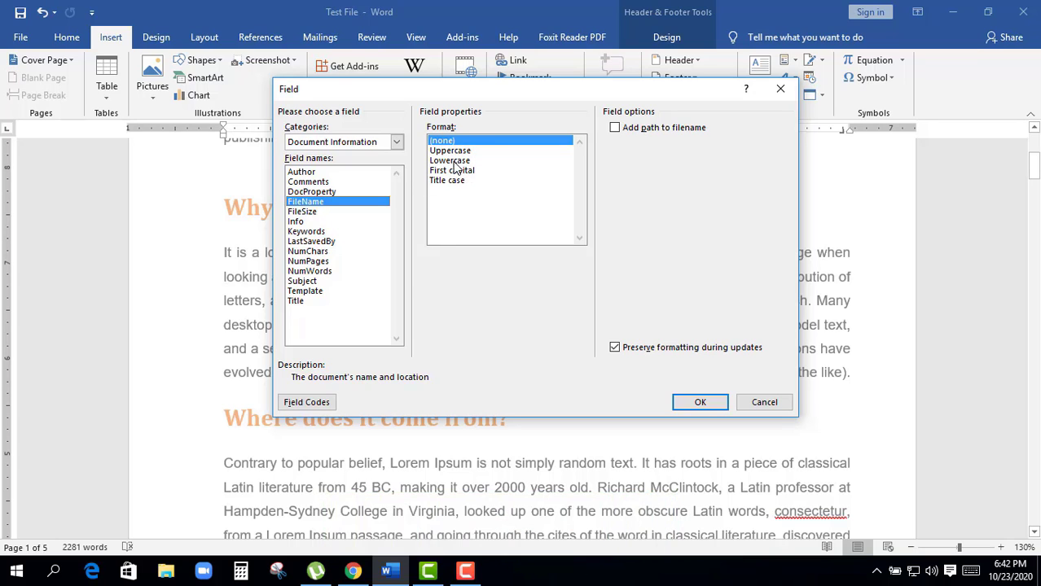
{"action": "left_click", "coordinate": [453, 162]}
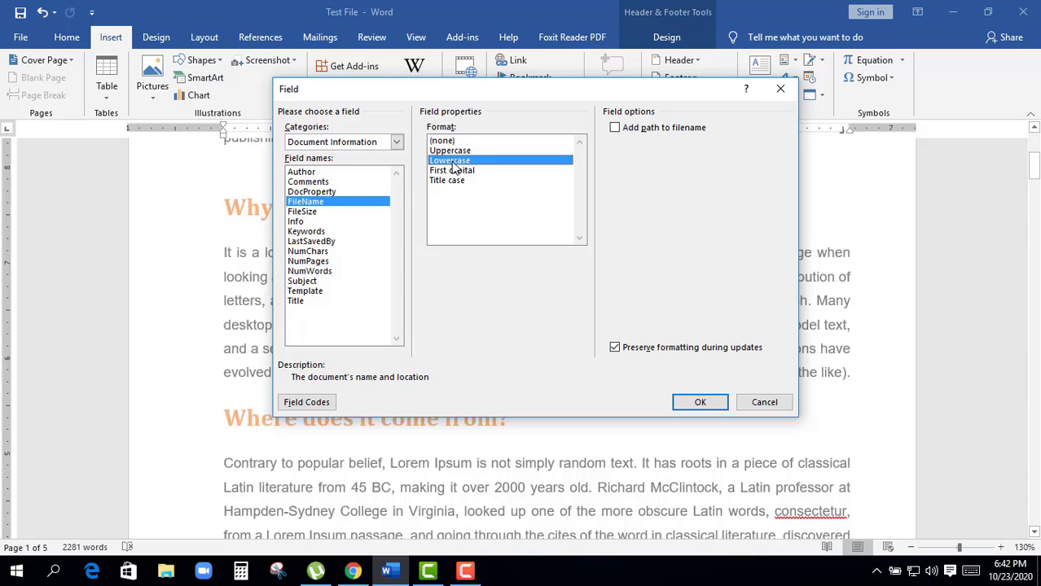
{"action": "left_click", "coordinate": [616, 129]}
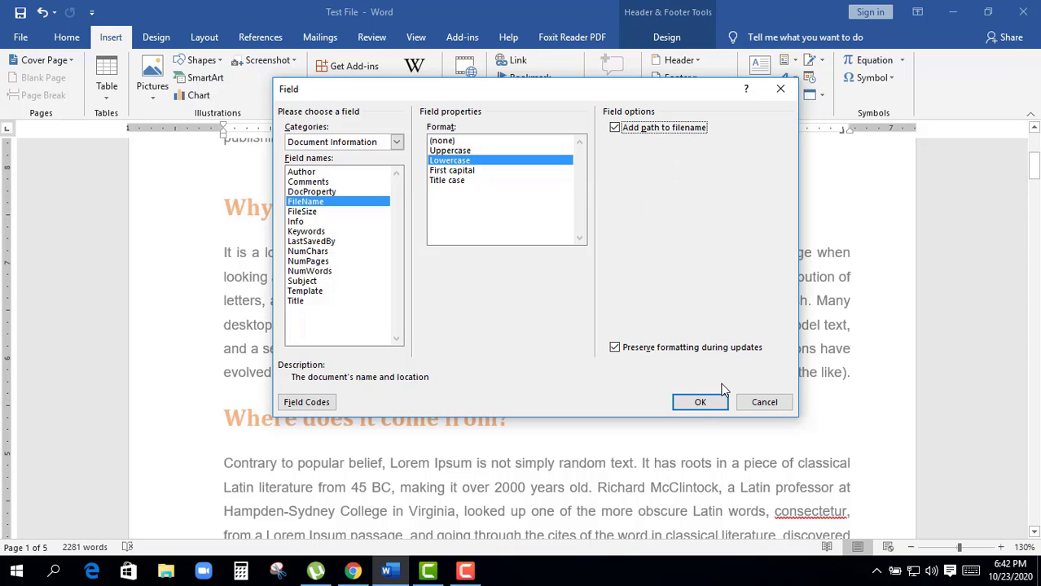
{"action": "left_click", "coordinate": [702, 401]}
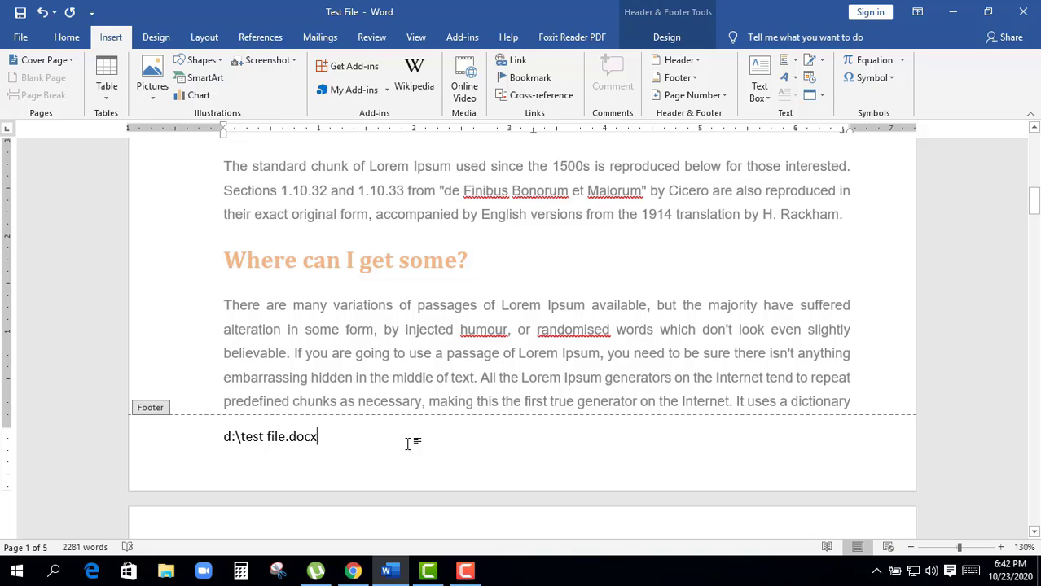
- Add the Bold Numbers 2 bottom-of-page number, giving a centred 'Page 1 of 5' footer
{"action": "scroll", "coordinate": [418, 454], "scroll_direction": "up", "scroll_amount": 4}
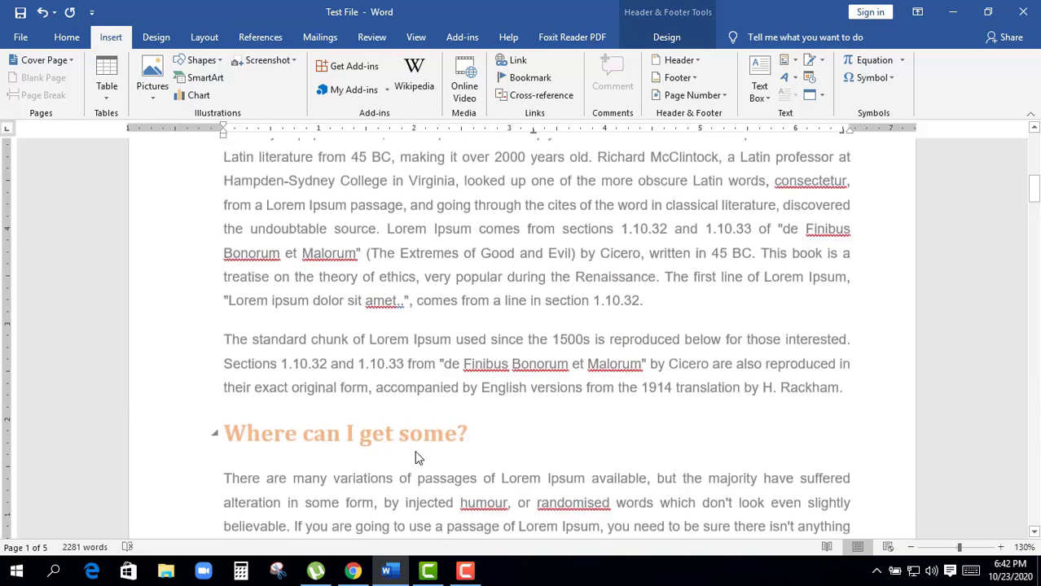
{"action": "scroll", "coordinate": [232, 183], "scroll_direction": "up", "scroll_amount": 2}
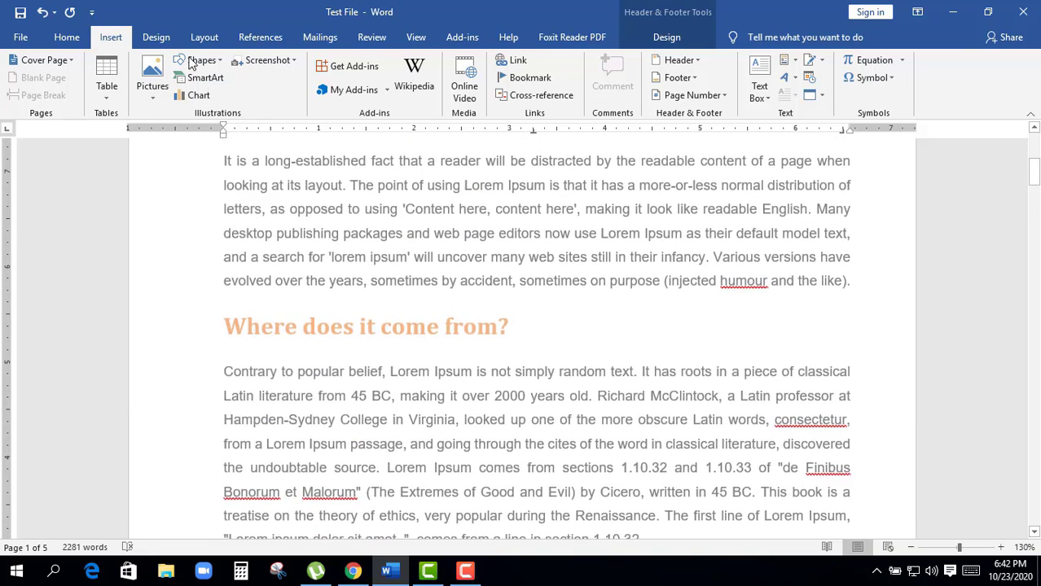
{"action": "left_click", "coordinate": [722, 95]}
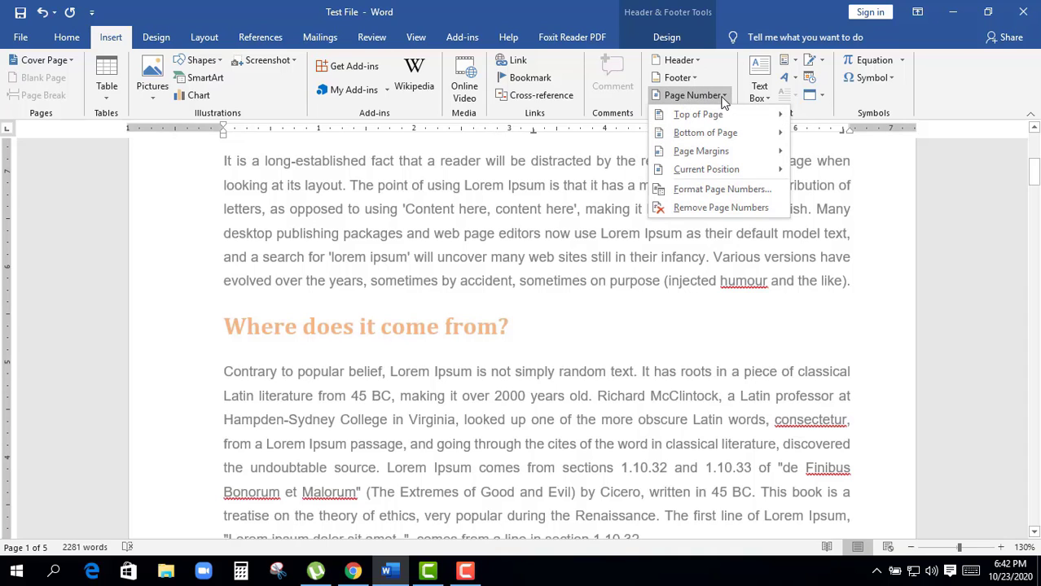
{"action": "mouse_move", "coordinate": [706, 133]}
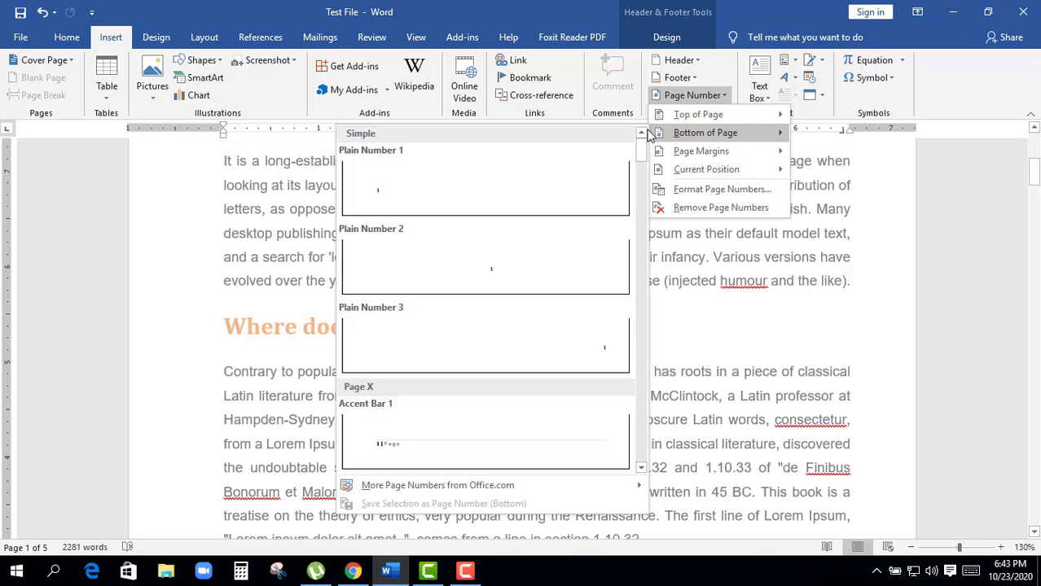
{"action": "left_click_drag", "start_coordinate": [644, 157], "coordinate": [643, 212]}
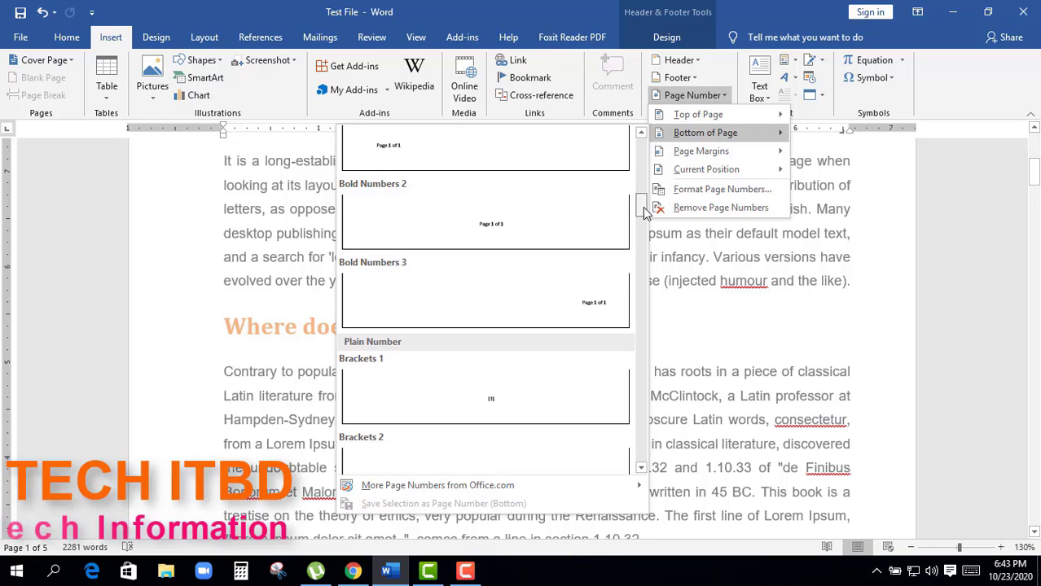
{"action": "left_click", "coordinate": [497, 234]}
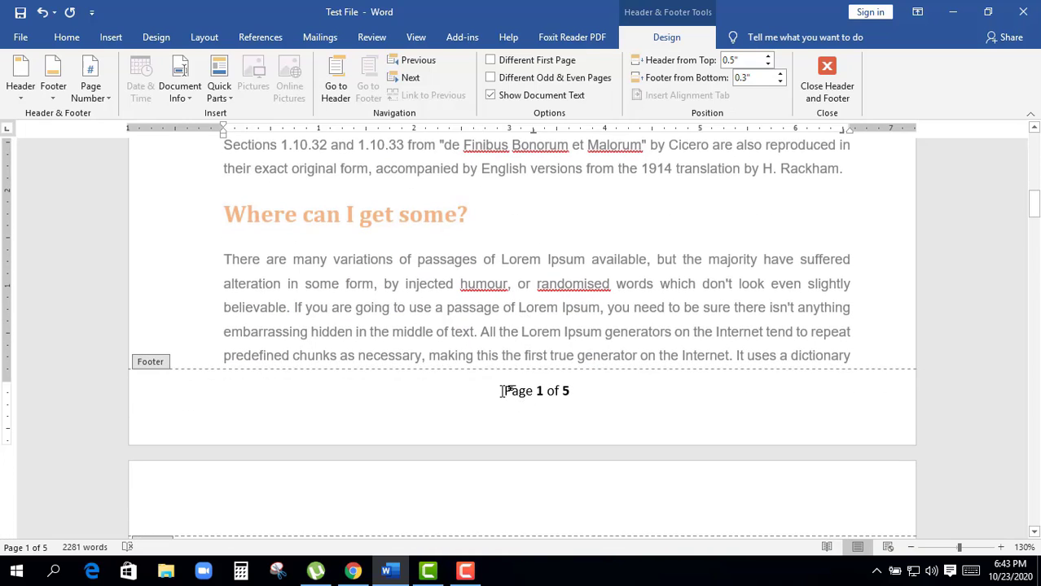
- Insert a lowercase FileName field with path just before 'Page 1 of 5' in the footer
{"action": "left_click", "coordinate": [503, 391]}
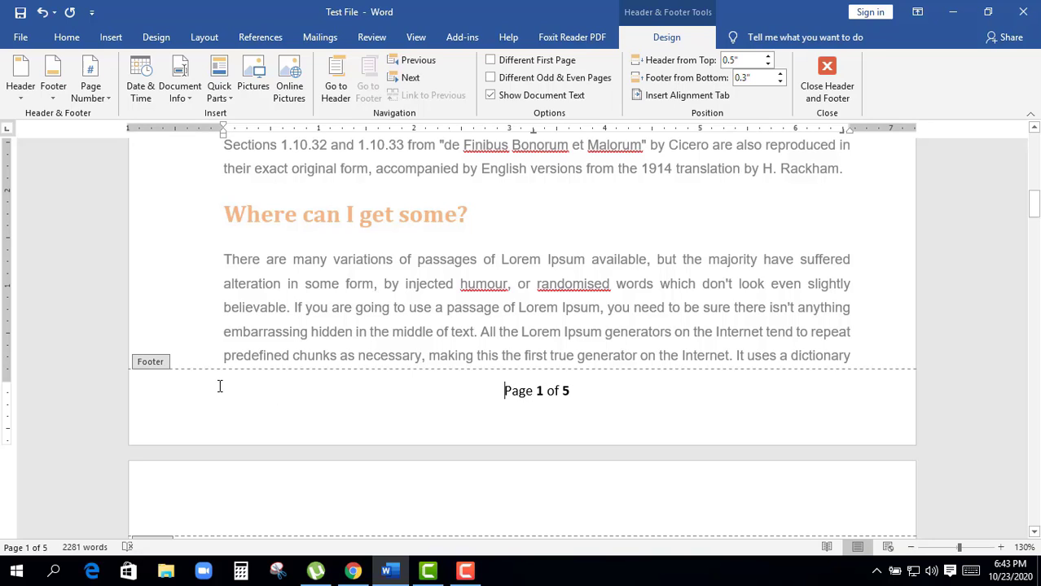
{"action": "scroll", "coordinate": [511, 391], "scroll_direction": "up", "scroll_amount": 1}
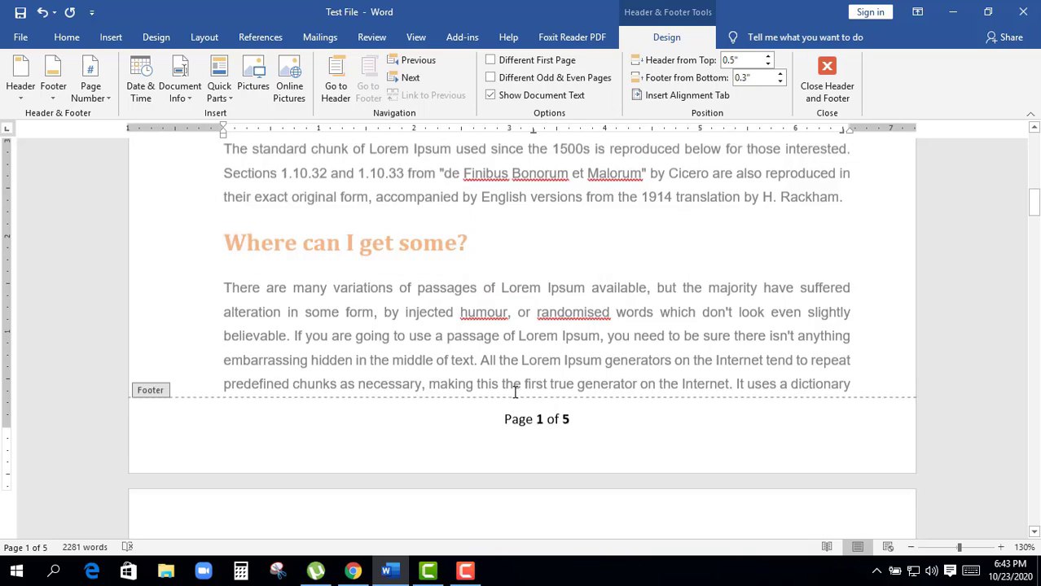
{"action": "scroll", "coordinate": [522, 399], "scroll_direction": "down", "scroll_amount": 1}
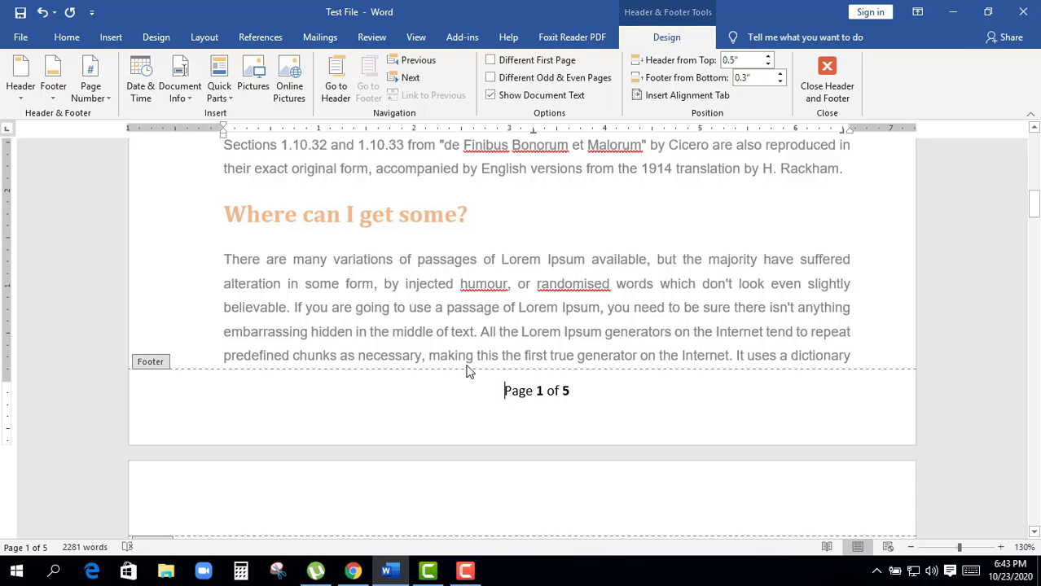
{"action": "left_click", "coordinate": [110, 37]}
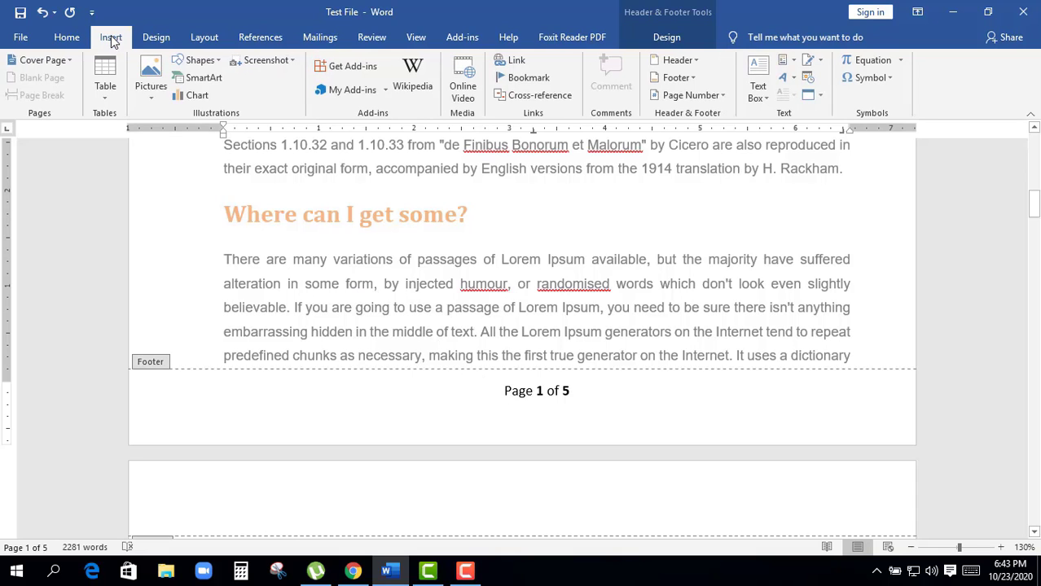
{"action": "left_click", "coordinate": [788, 60]}
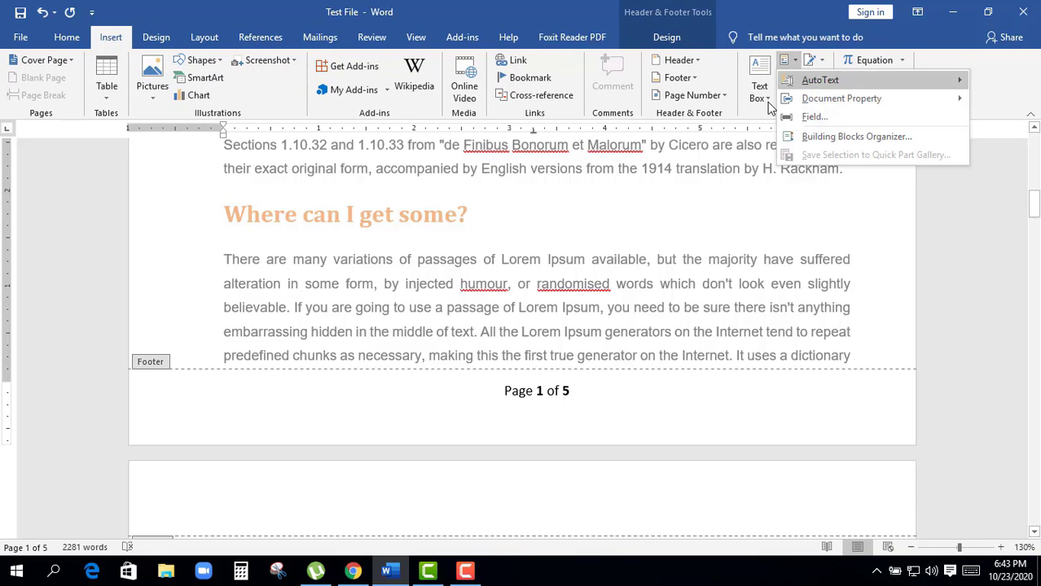
{"action": "left_click", "coordinate": [815, 118]}
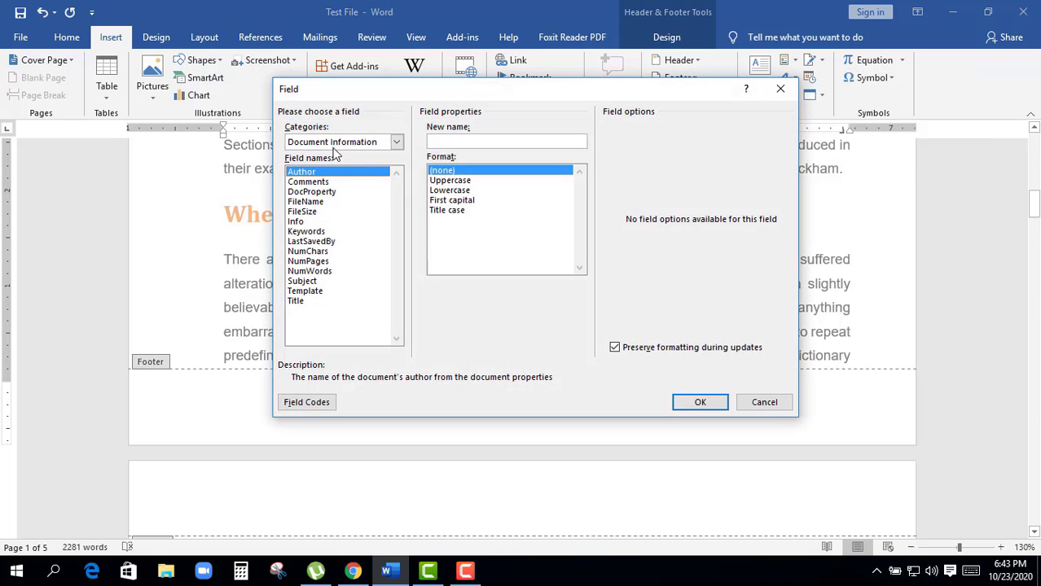
{"action": "left_click", "coordinate": [309, 202]}
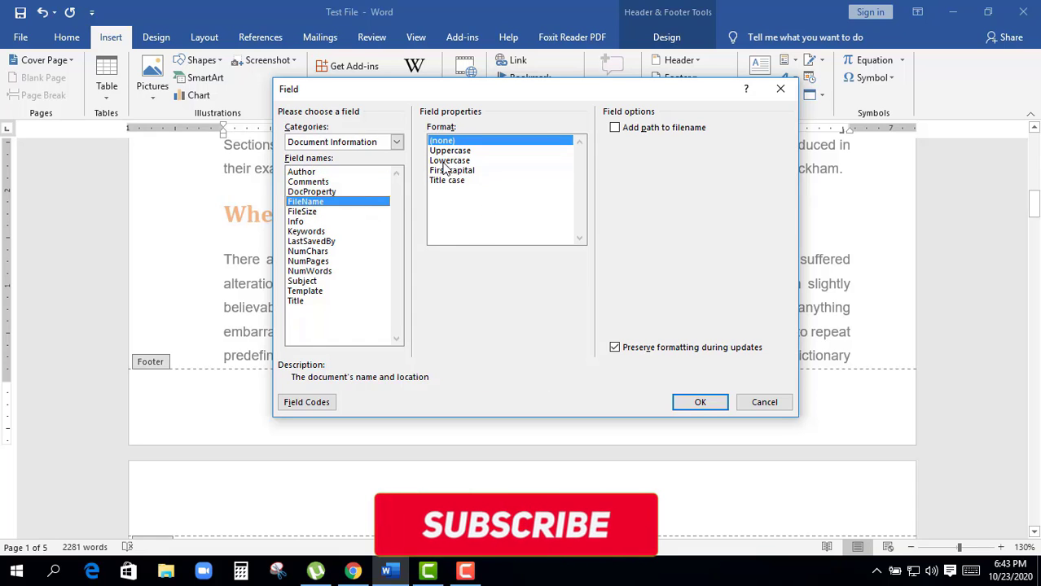
{"action": "left_click", "coordinate": [448, 160]}
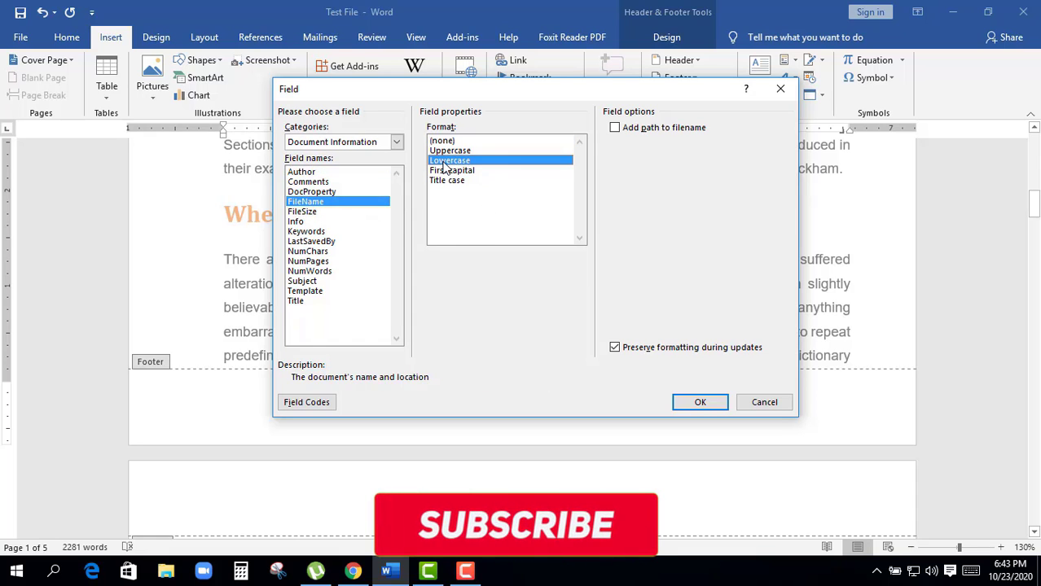
{"action": "left_click", "coordinate": [615, 128]}
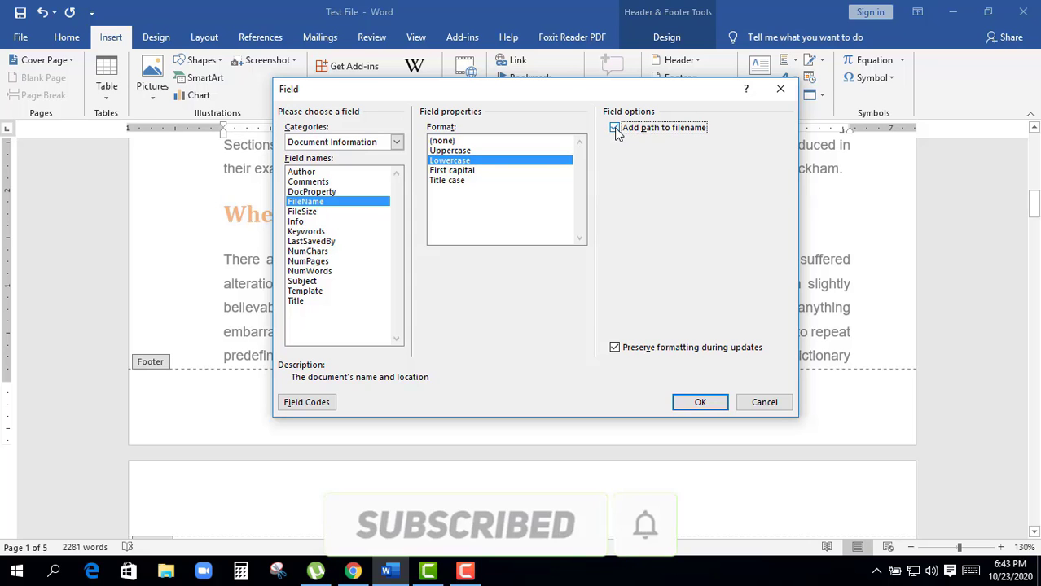
{"action": "left_click", "coordinate": [710, 401]}
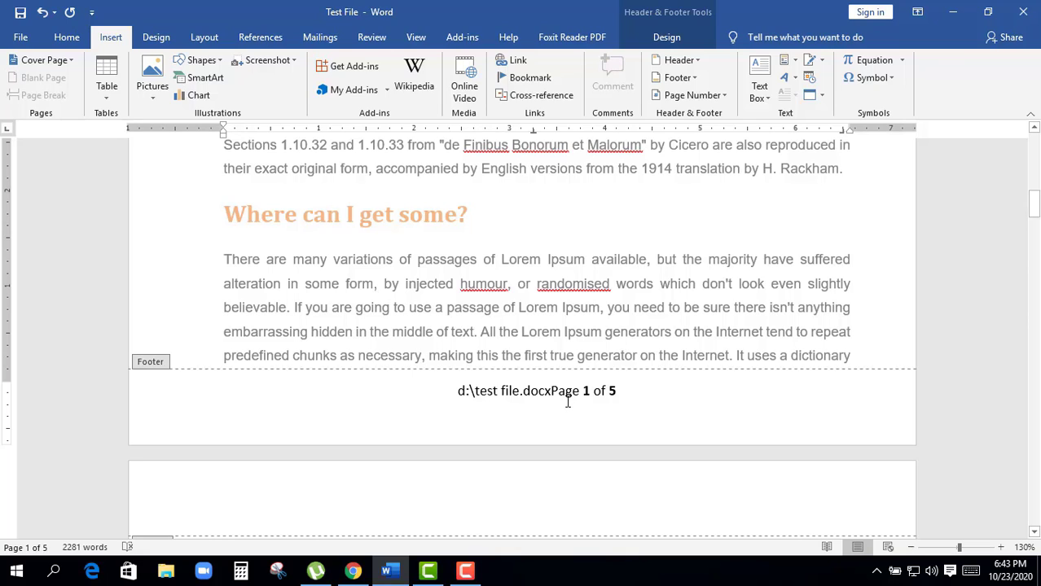
- Left-align all the footer text so d:\test file.docx starts at the left margin
{"action": "left_click_drag", "start_coordinate": [457, 394], "coordinate": [616, 395]}
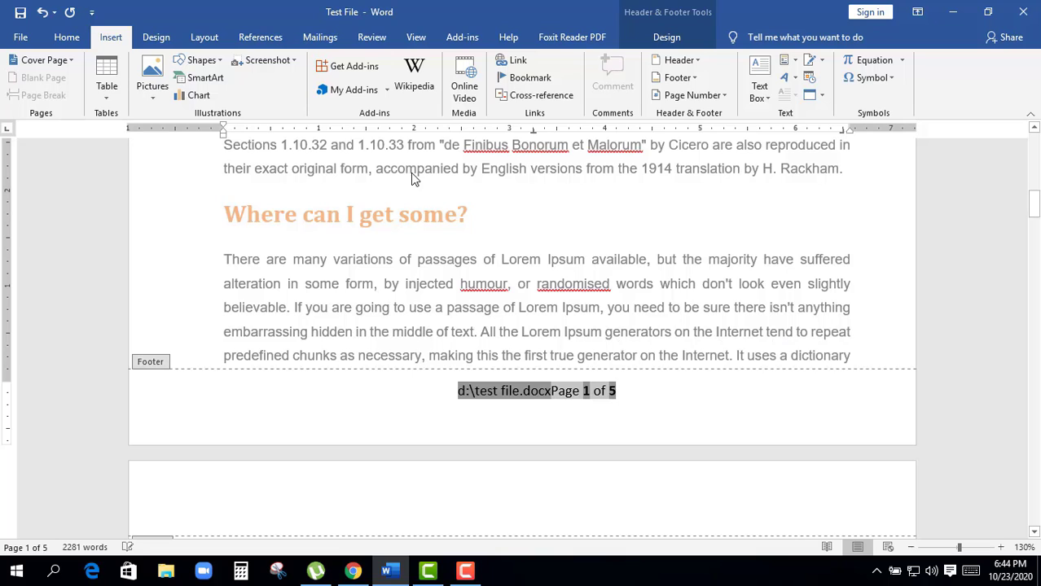
{"action": "left_click", "coordinate": [67, 38]}
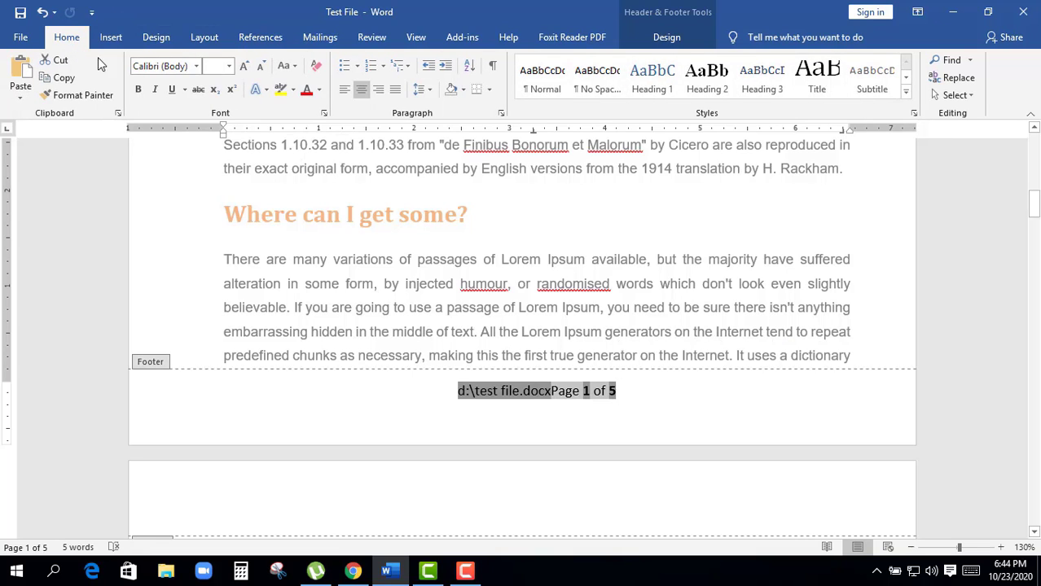
{"action": "left_click", "coordinate": [345, 95]}
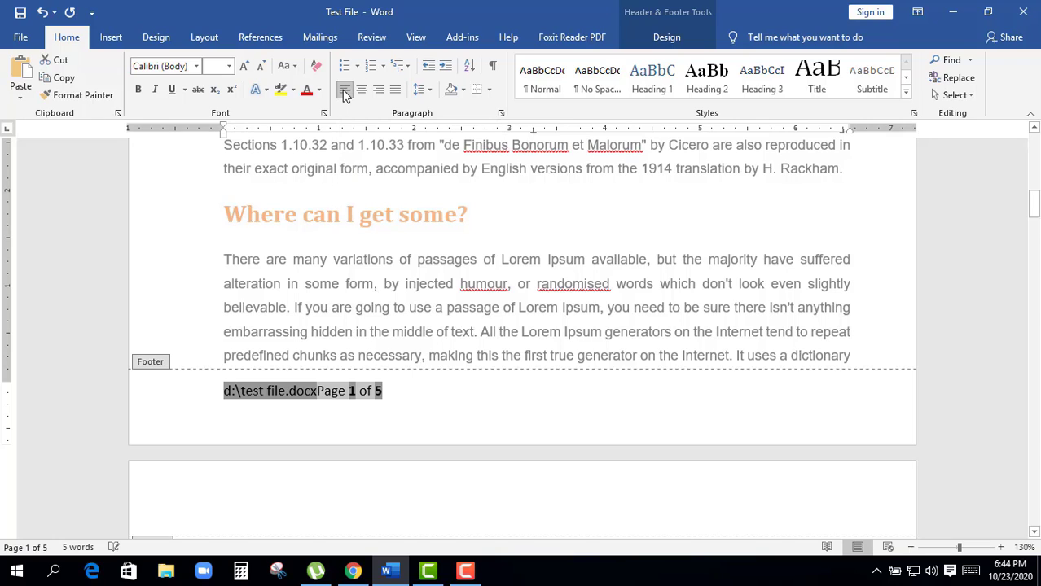
{"action": "left_click", "coordinate": [346, 394]}
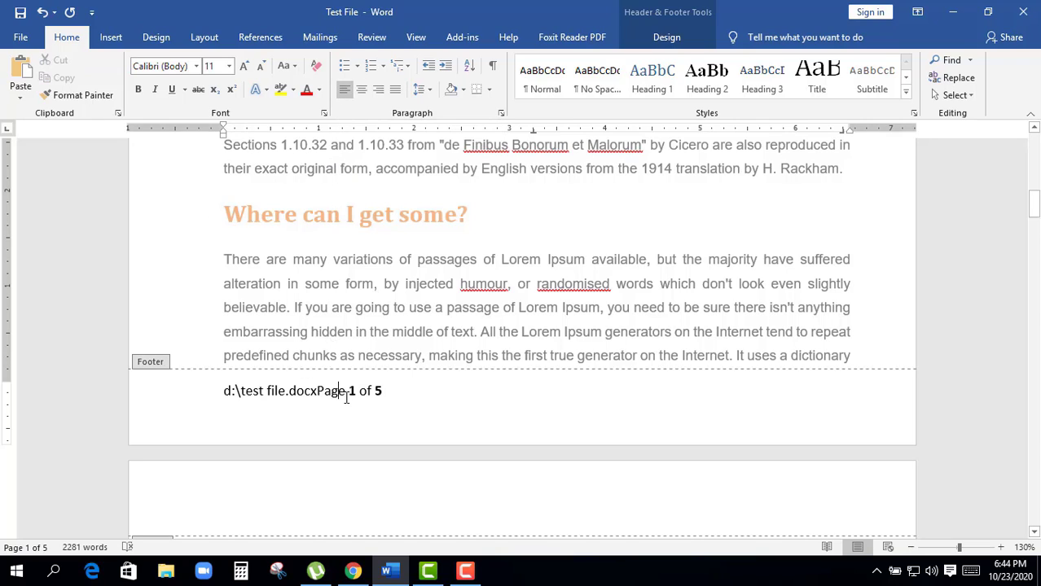
- Space 'Page 1 of 5' out to the right of the file path in the footer
{"action": "left_click", "coordinate": [317, 391]}
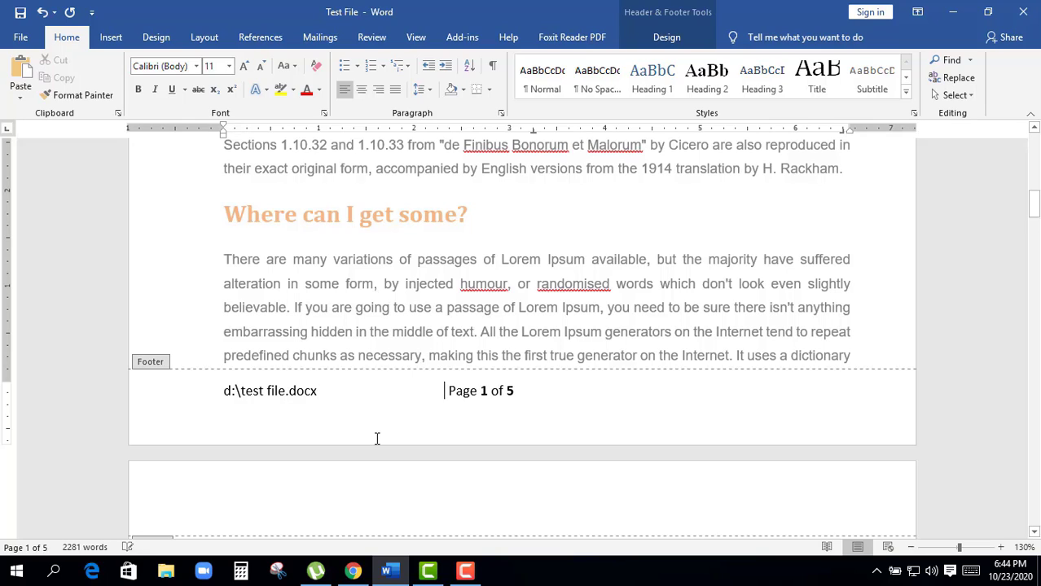
{"action": "left_click", "coordinate": [572, 400]}
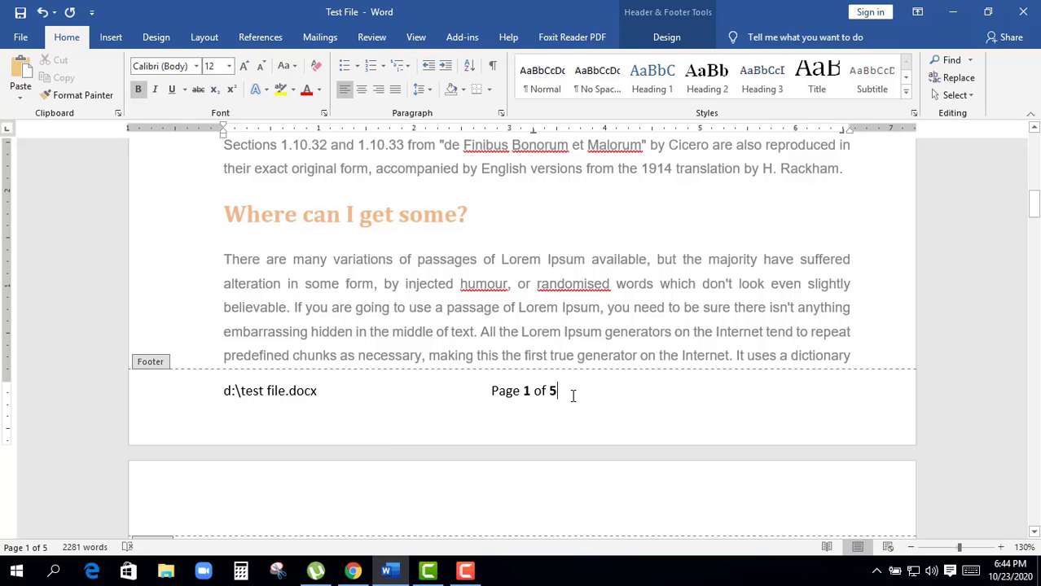
{"action": "scroll", "coordinate": [432, 429], "scroll_direction": "down", "scroll_amount": 2}
{"action": "scroll", "coordinate": [439, 429], "scroll_direction": "down", "scroll_amount": 3}
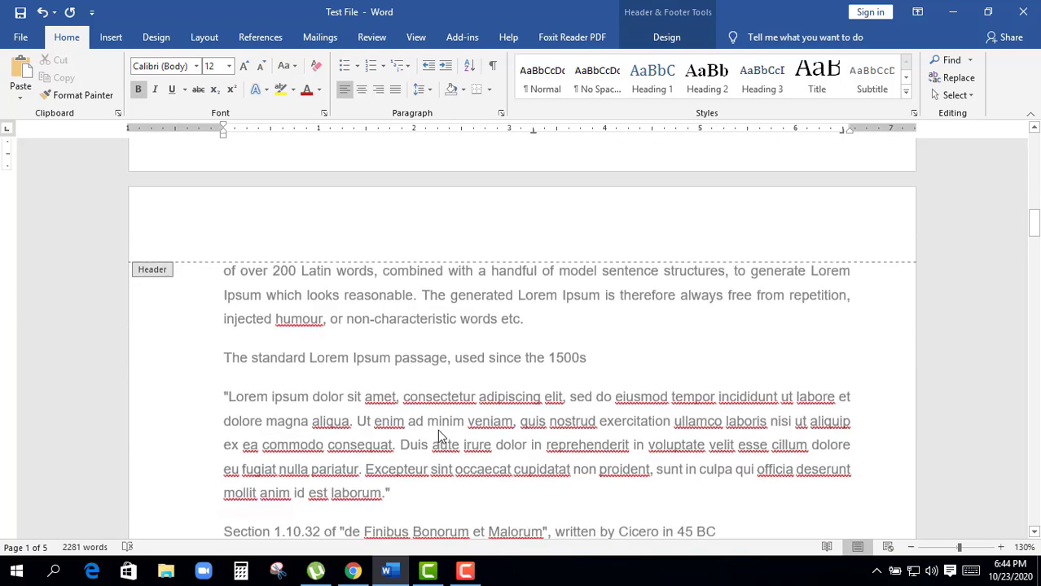
{"action": "scroll", "coordinate": [439, 429], "scroll_direction": "up", "scroll_amount": 4}
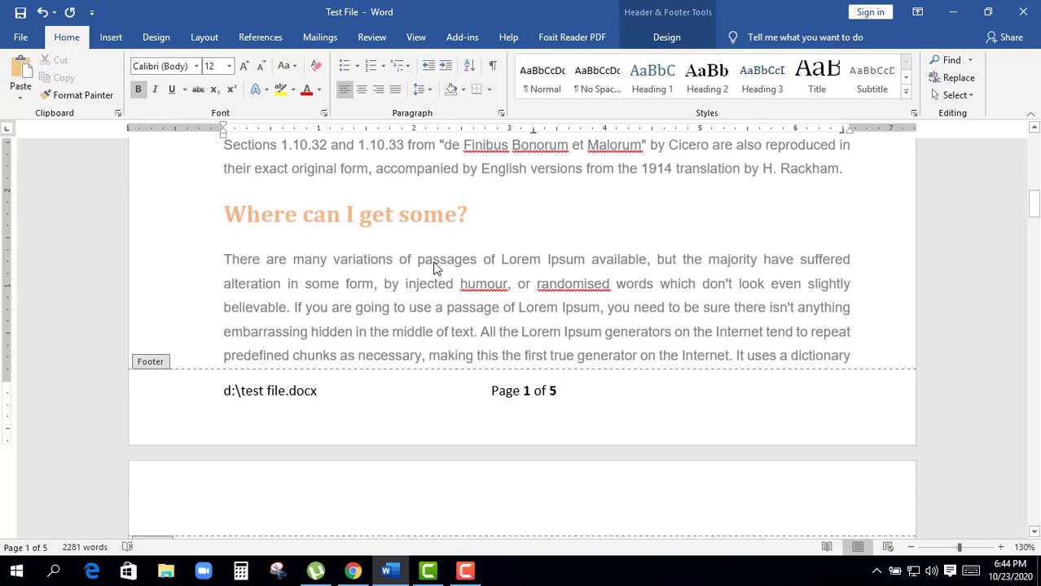
- Exit footer editing, then close Word, saving the changes to Test File
{"action": "double_click", "coordinate": [447, 264]}
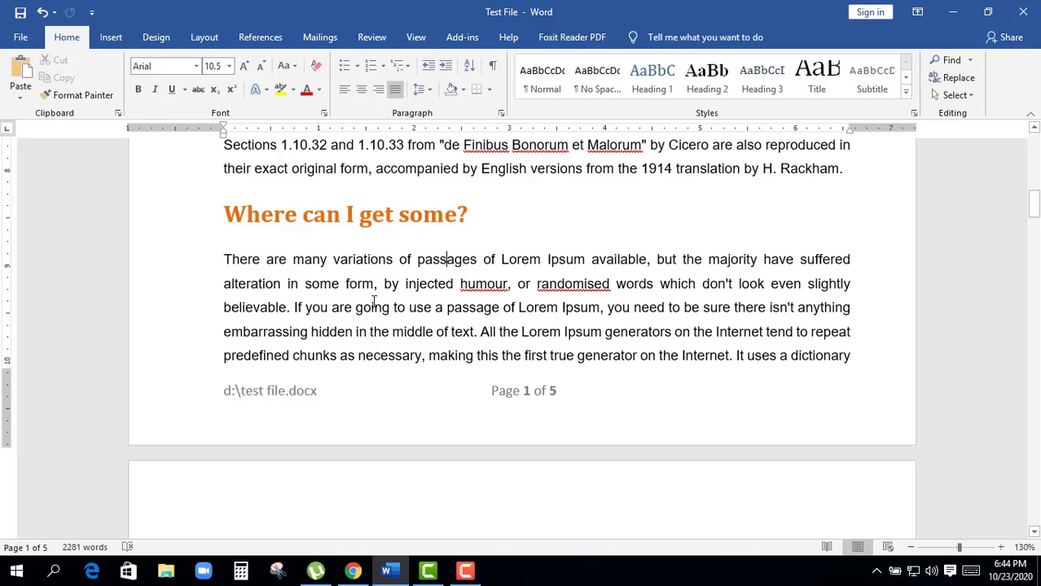
{"action": "scroll", "coordinate": [374, 301], "scroll_direction": "up", "scroll_amount": 5}
{"action": "scroll", "coordinate": [423, 277], "scroll_direction": "up", "scroll_amount": 5}
{"action": "scroll", "coordinate": [471, 245], "scroll_direction": "up", "scroll_amount": 5}
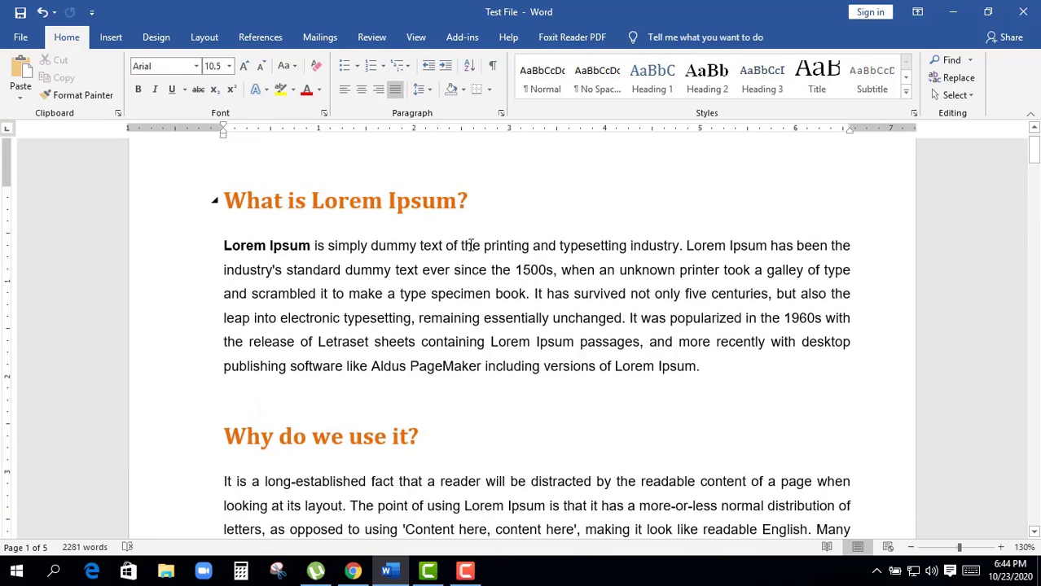
{"action": "scroll", "coordinate": [471, 246], "scroll_direction": "up", "scroll_amount": 2}
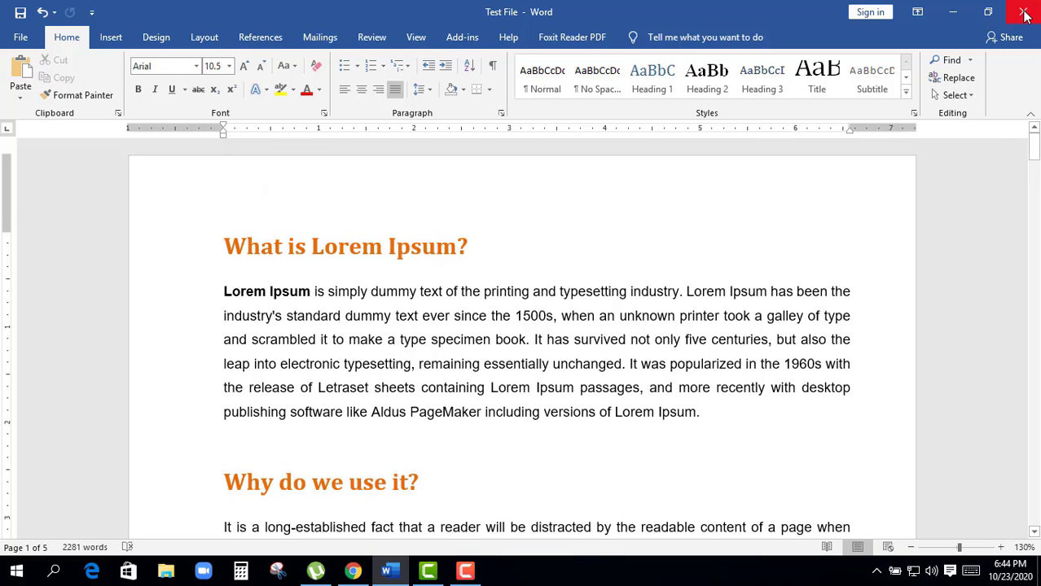
{"action": "left_click", "coordinate": [1026, 17]}
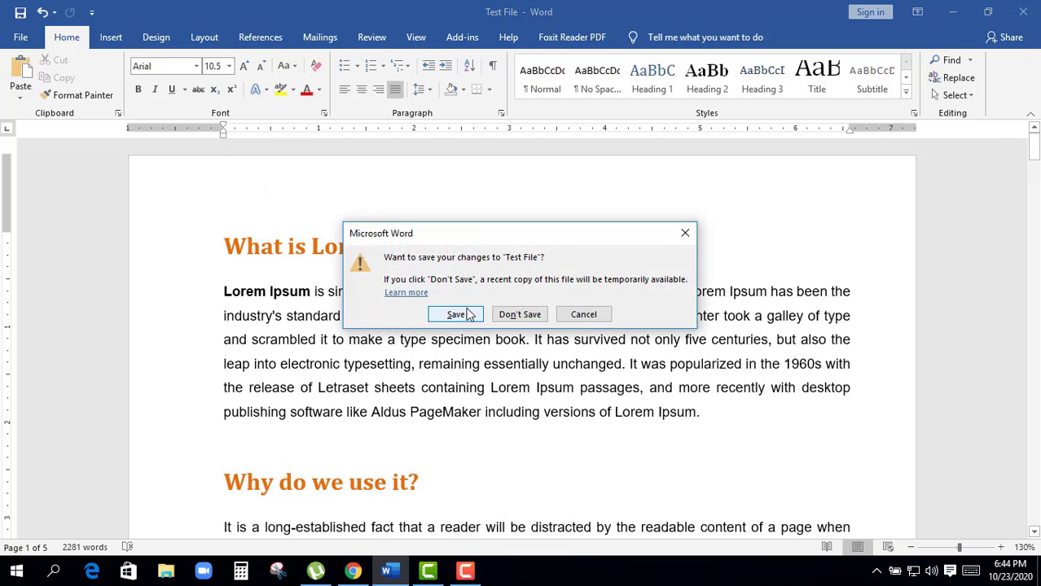
{"action": "left_click", "coordinate": [458, 314]}
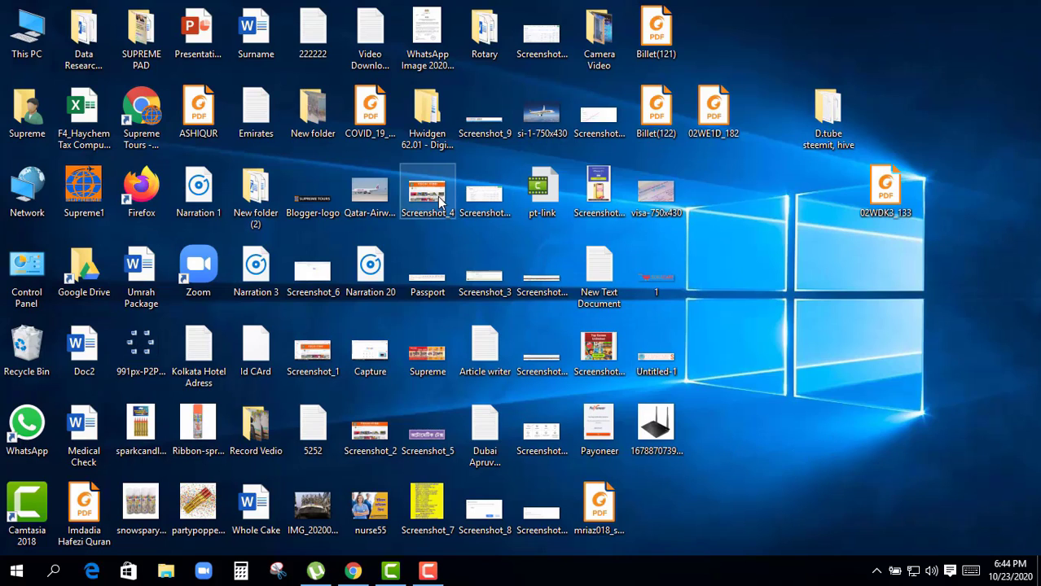
- Open Test File from the Compose (D:) drive via This PC
{"action": "double_click", "coordinate": [25, 31]}
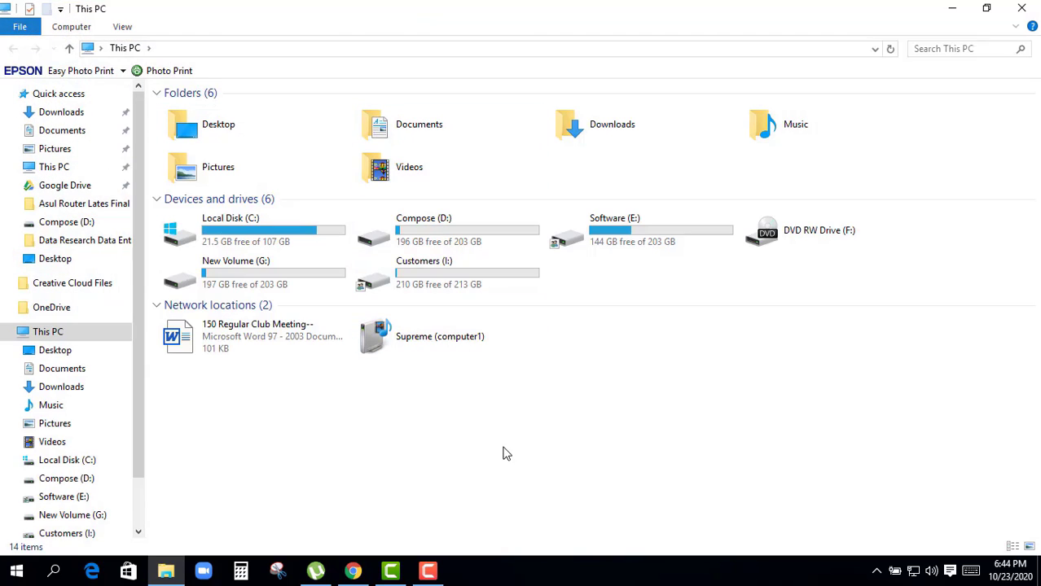
{"action": "double_click", "coordinate": [425, 224]}
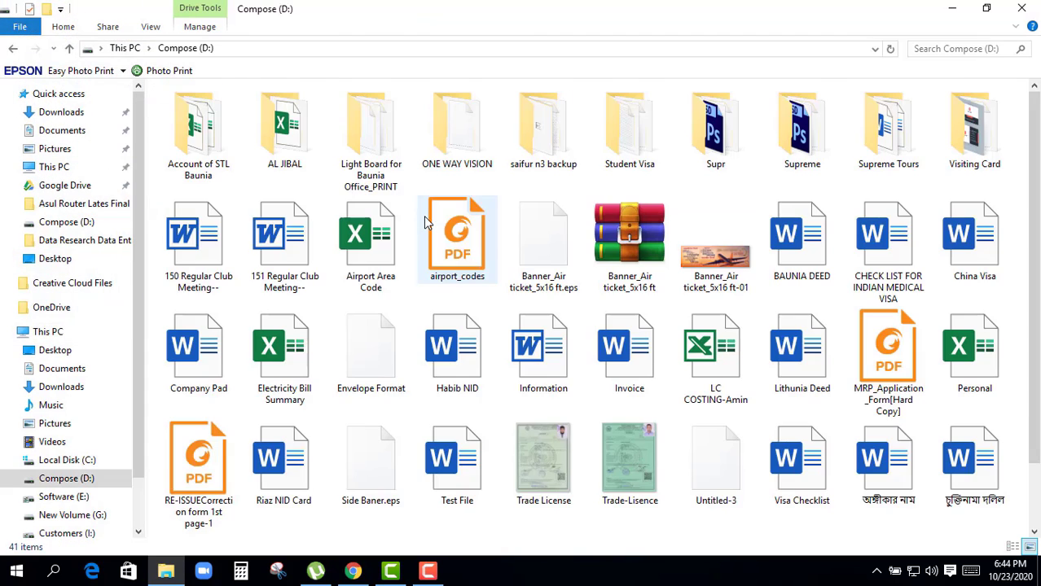
{"action": "scroll", "coordinate": [400, 397], "scroll_direction": "down", "scroll_amount": 2}
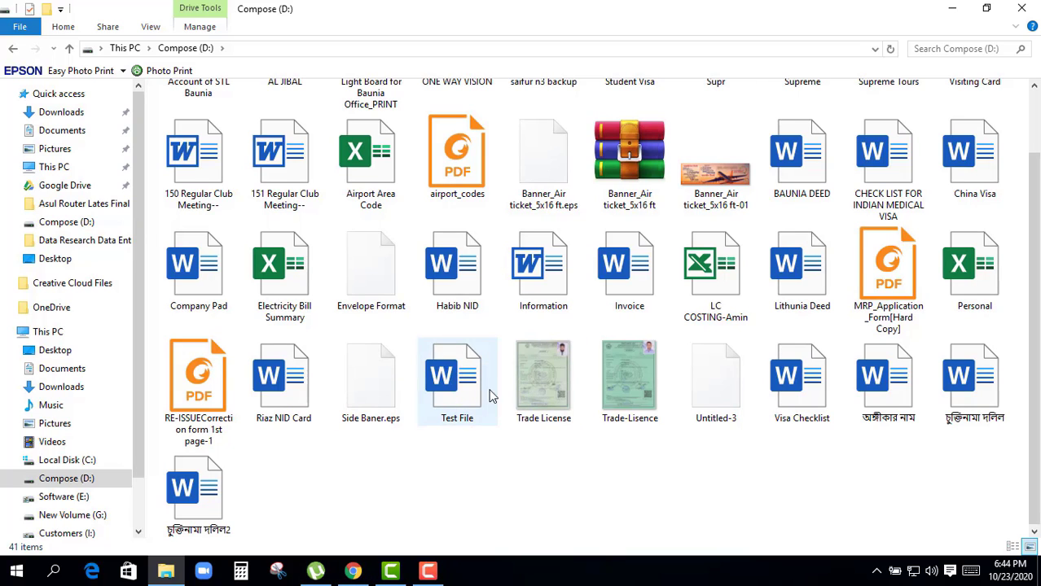
{"action": "double_click", "coordinate": [458, 382]}
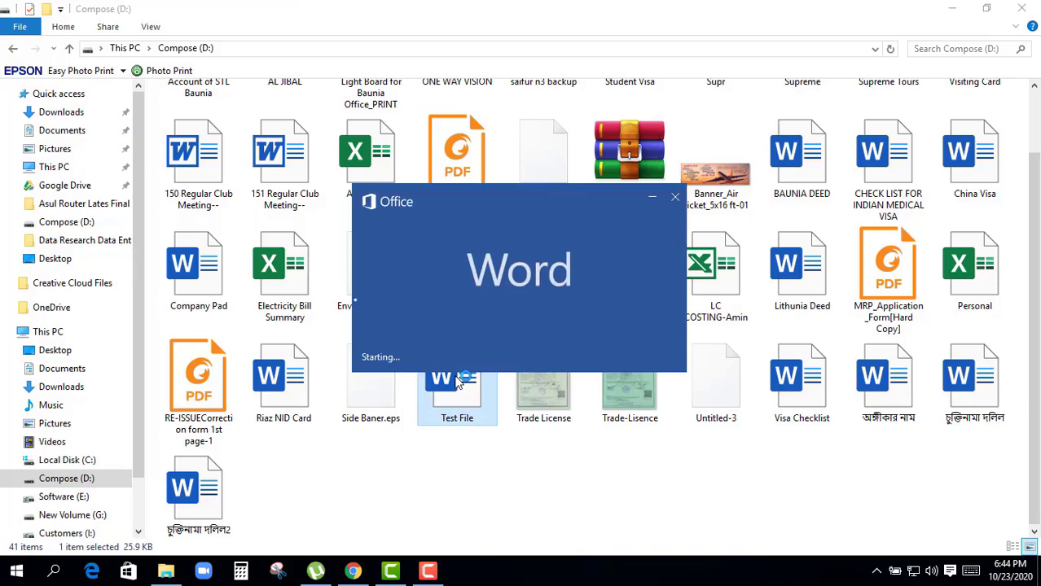
- Check that page 1's footer still shows d:\test file.docx and Page 1 of 5
{"action": "scroll", "coordinate": [416, 386], "scroll_direction": "down", "scroll_amount": 3}
{"action": "scroll", "coordinate": [414, 386], "scroll_direction": "down", "scroll_amount": 3}
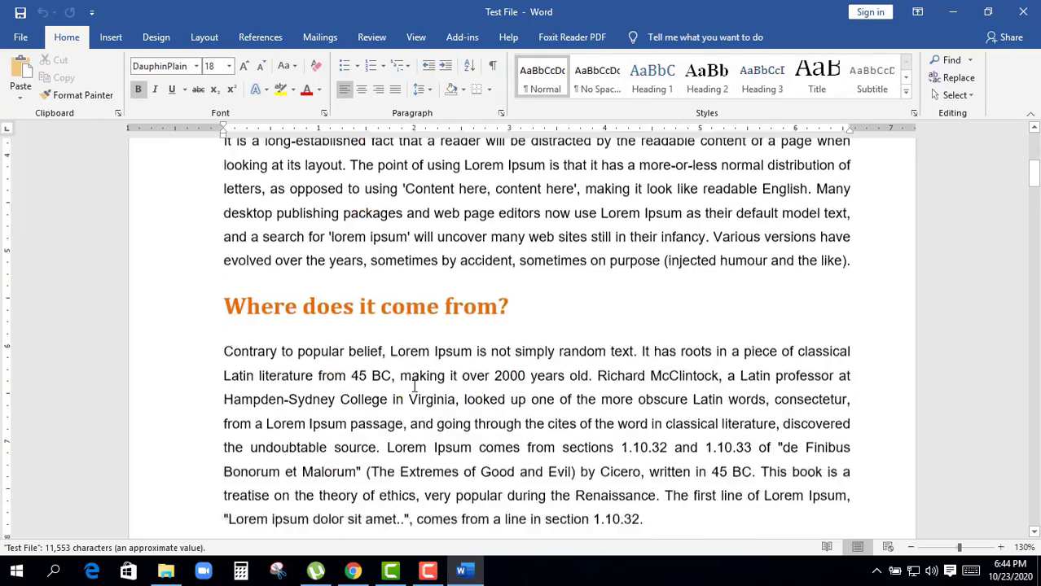
{"action": "scroll", "coordinate": [416, 386], "scroll_direction": "down", "scroll_amount": 5}
{"action": "scroll", "coordinate": [424, 388], "scroll_direction": "down", "scroll_amount": 5}
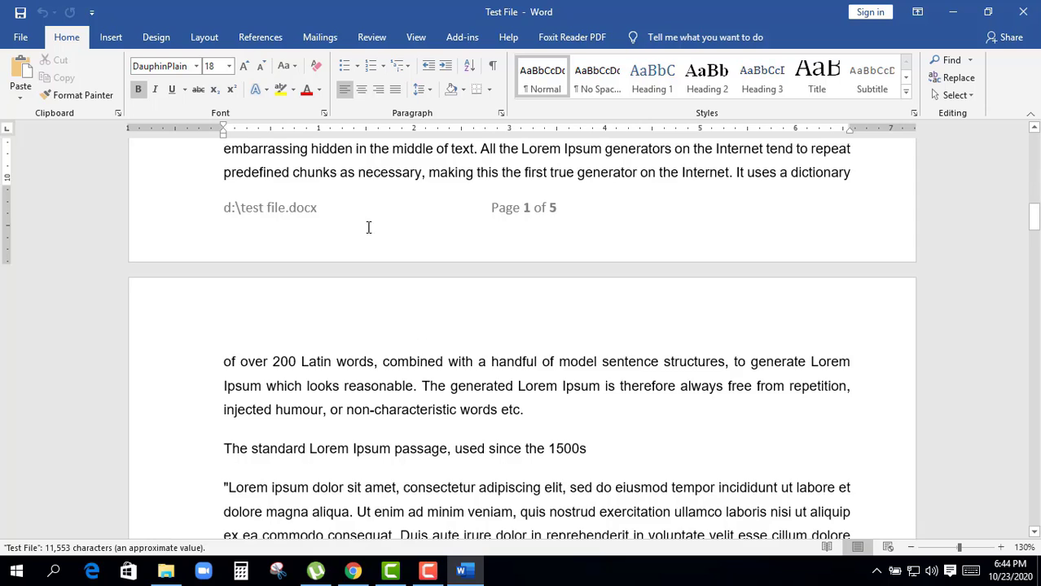
{"action": "scroll", "coordinate": [368, 227], "scroll_direction": "up", "scroll_amount": 3}
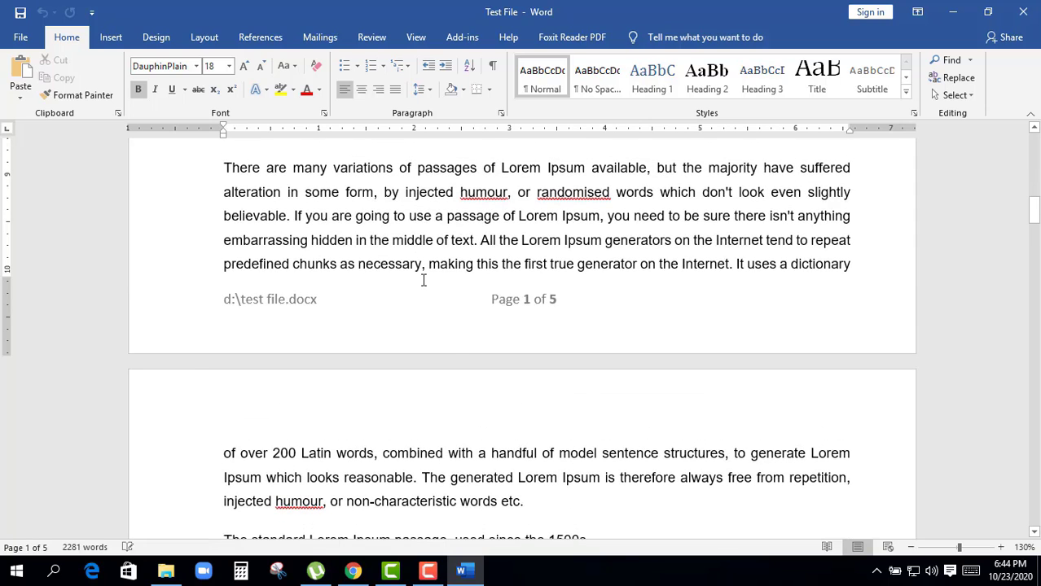
{"action": "scroll", "coordinate": [443, 418], "scroll_direction": "up", "scroll_amount": 3}
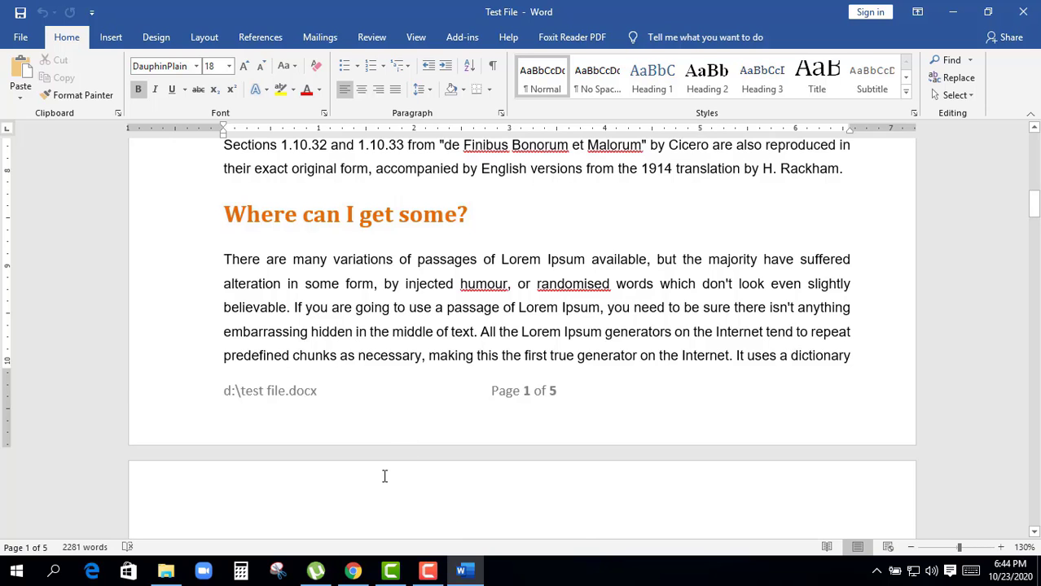
{"action": "scroll", "coordinate": [384, 476], "scroll_direction": "down", "scroll_amount": 3}
{"action": "scroll", "coordinate": [384, 476], "scroll_direction": "up", "scroll_amount": 3}
{"action": "left_click", "coordinate": [334, 334]}
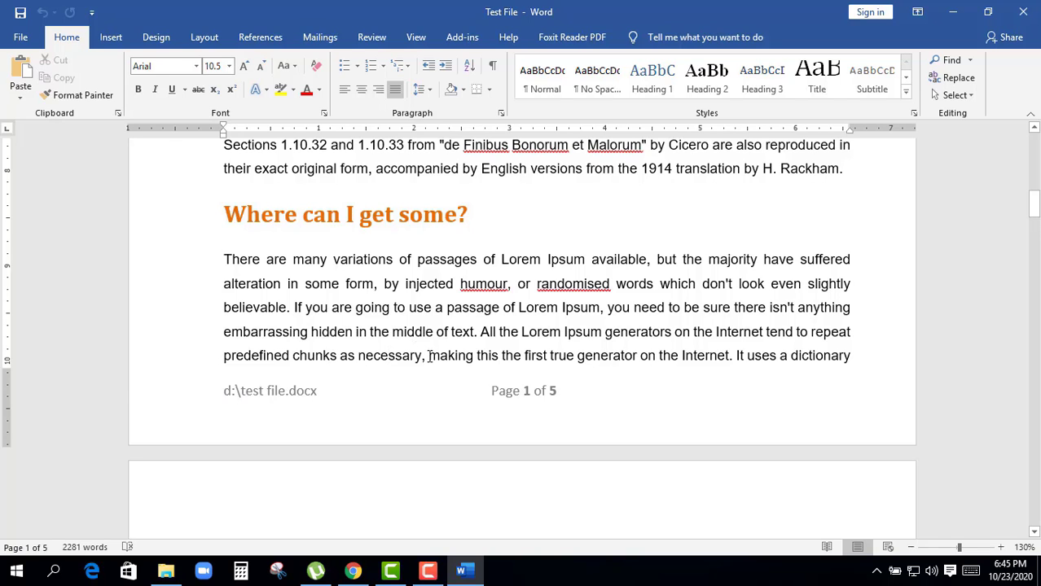
- Scroll further down through the rest of the reopened document
{"action": "scroll", "coordinate": [429, 356], "scroll_direction": "down", "scroll_amount": 1}
{"action": "scroll", "coordinate": [429, 356], "scroll_direction": "down", "scroll_amount": 3}
{"action": "scroll", "coordinate": [430, 356], "scroll_direction": "down", "scroll_amount": 1}
{"action": "scroll", "coordinate": [431, 367], "scroll_direction": "down", "scroll_amount": 2}
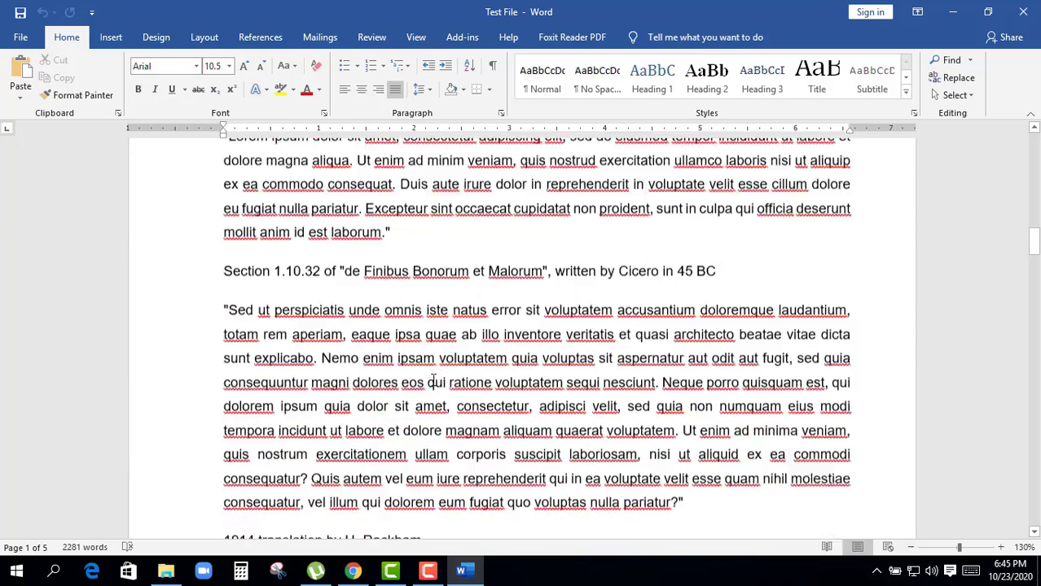
{"action": "scroll", "coordinate": [433, 382], "scroll_direction": "down", "scroll_amount": 1}
{"action": "scroll", "coordinate": [433, 383], "scroll_direction": "down", "scroll_amount": 1}
{"action": "scroll", "coordinate": [435, 385], "scroll_direction": "down", "scroll_amount": 2}
{"action": "scroll", "coordinate": [438, 388], "scroll_direction": "down", "scroll_amount": 2}
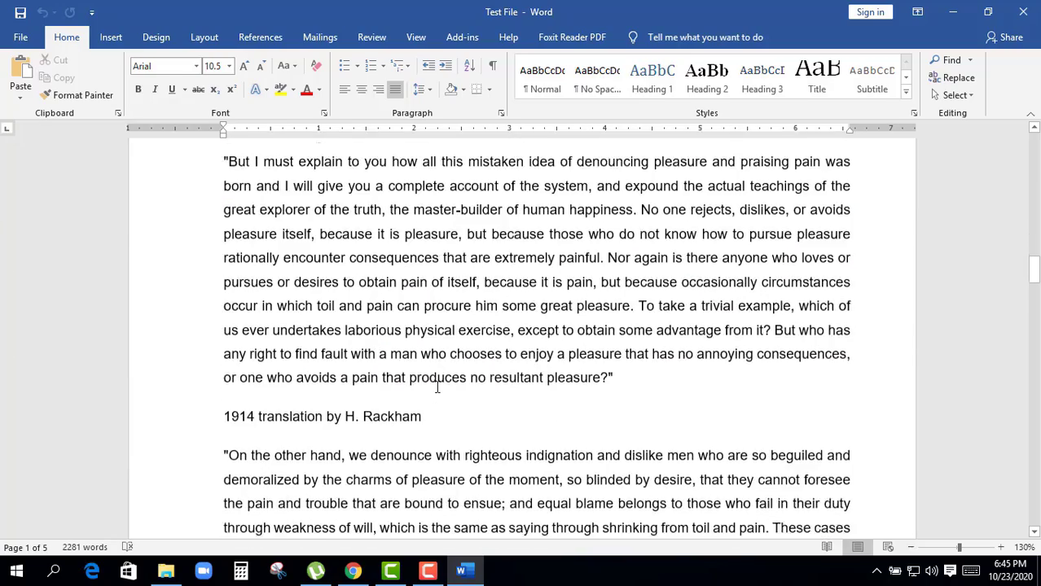